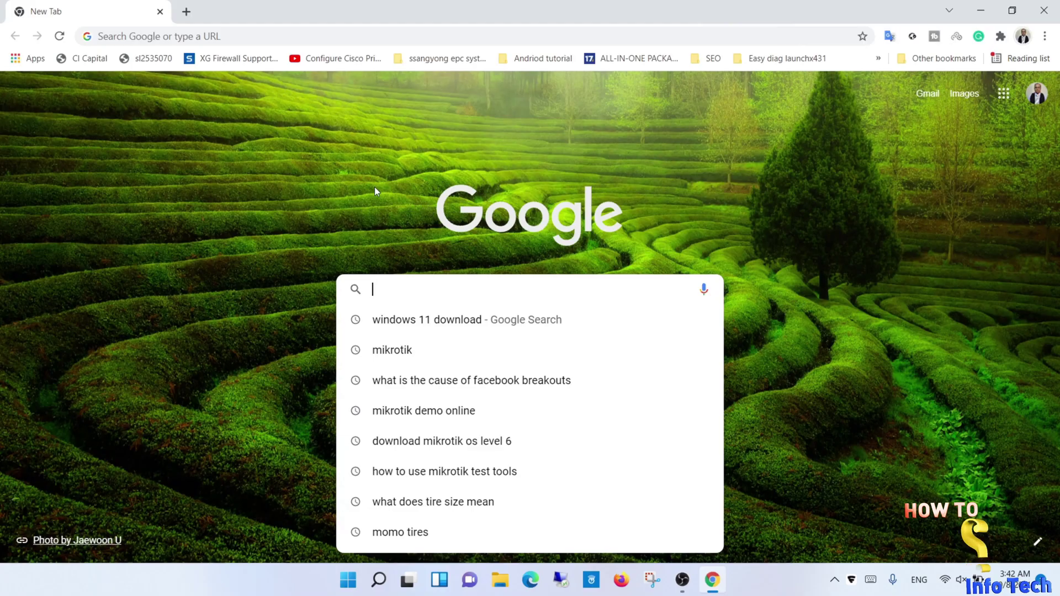
text(wi)
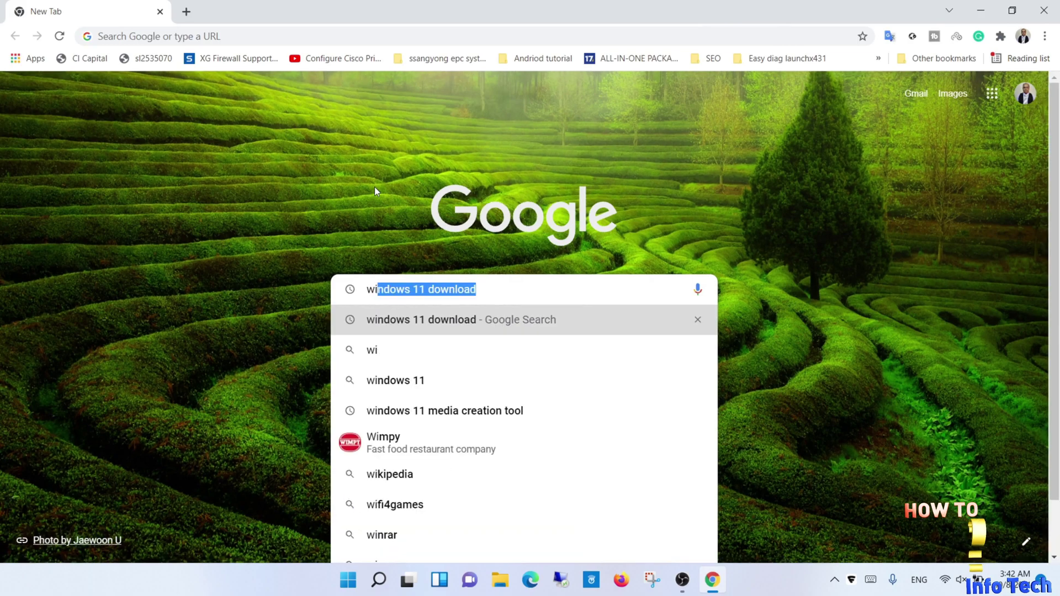
text(ndows )
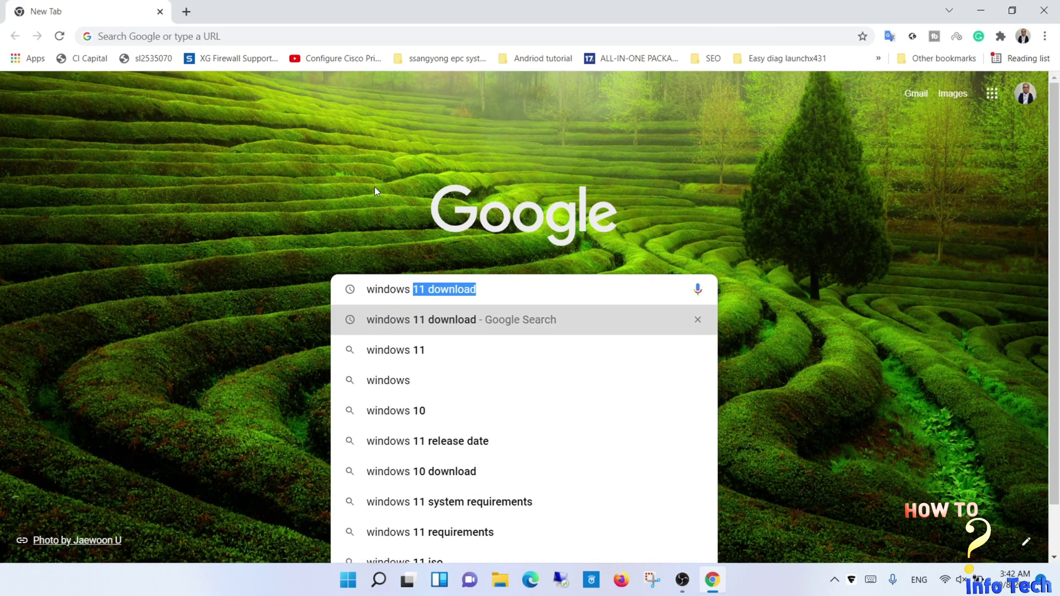
text(11)
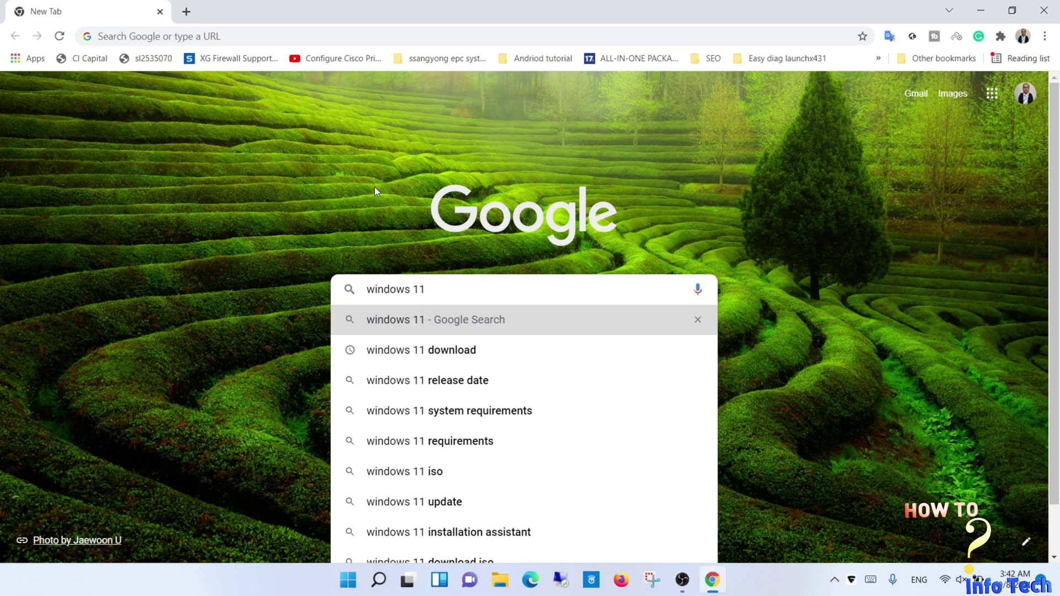
Search Google for 'windows 11 download' and open Microsoft's Download Windows 11 result.
key(Down)
click(413, 351)
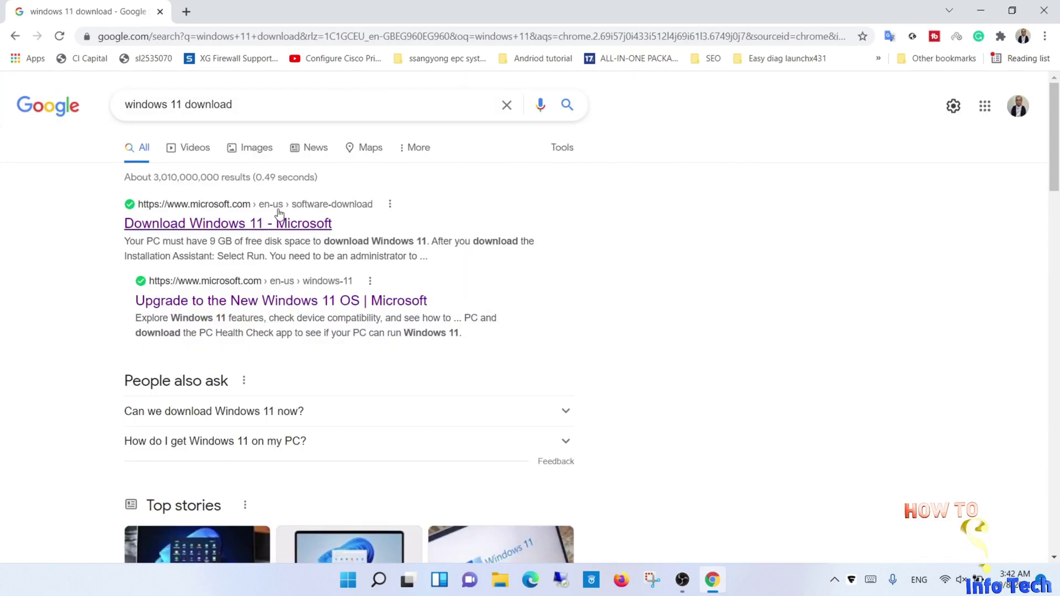
click(202, 226)
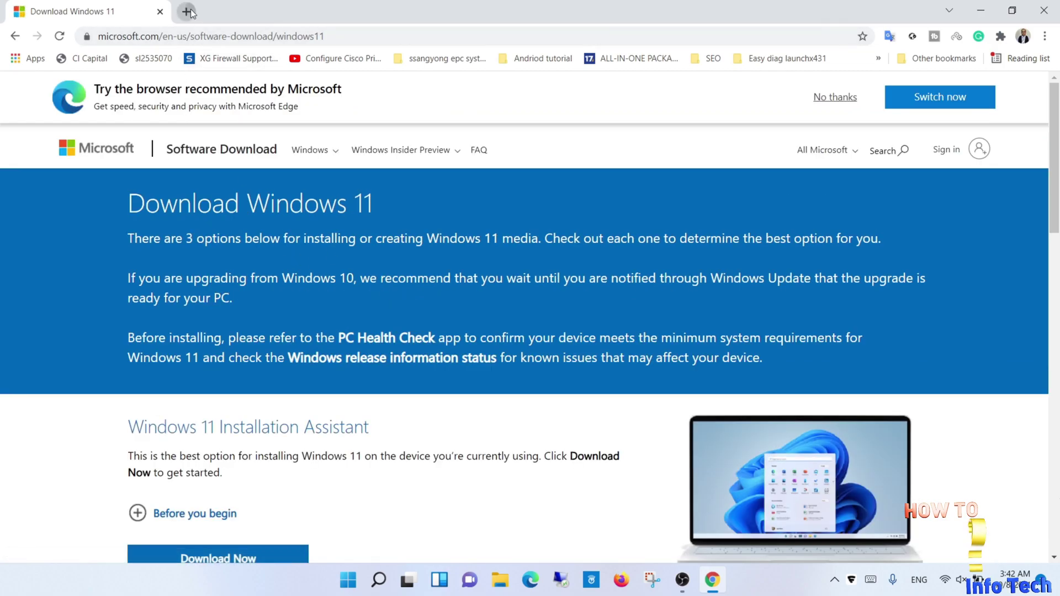
In a new tab, search 'windows 11 media creation tool' and open Microsoft's Download Windows 11 result.
click(186, 11)
click(411, 289)
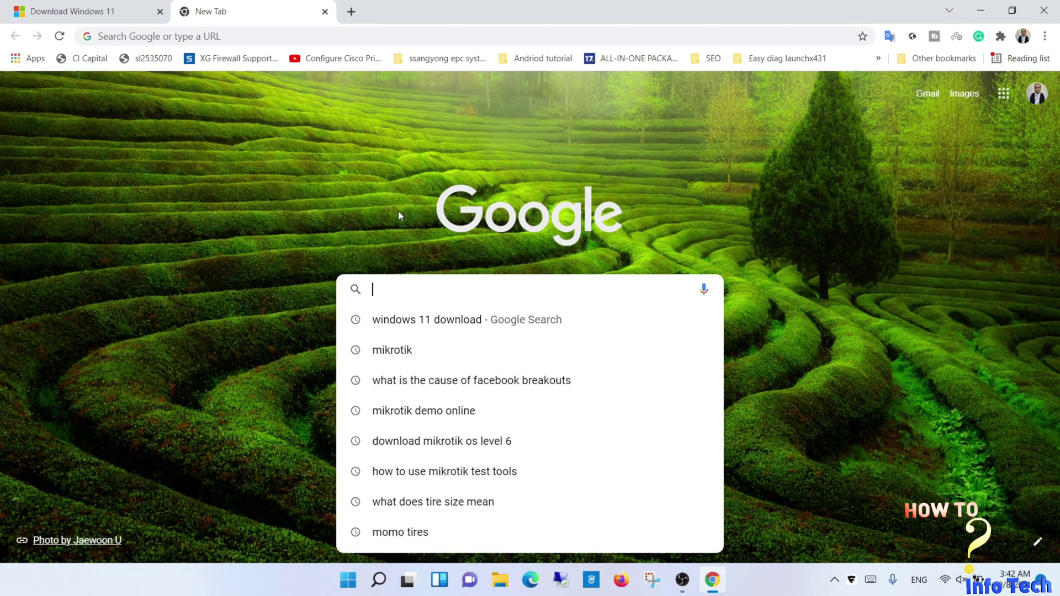
text(wind)
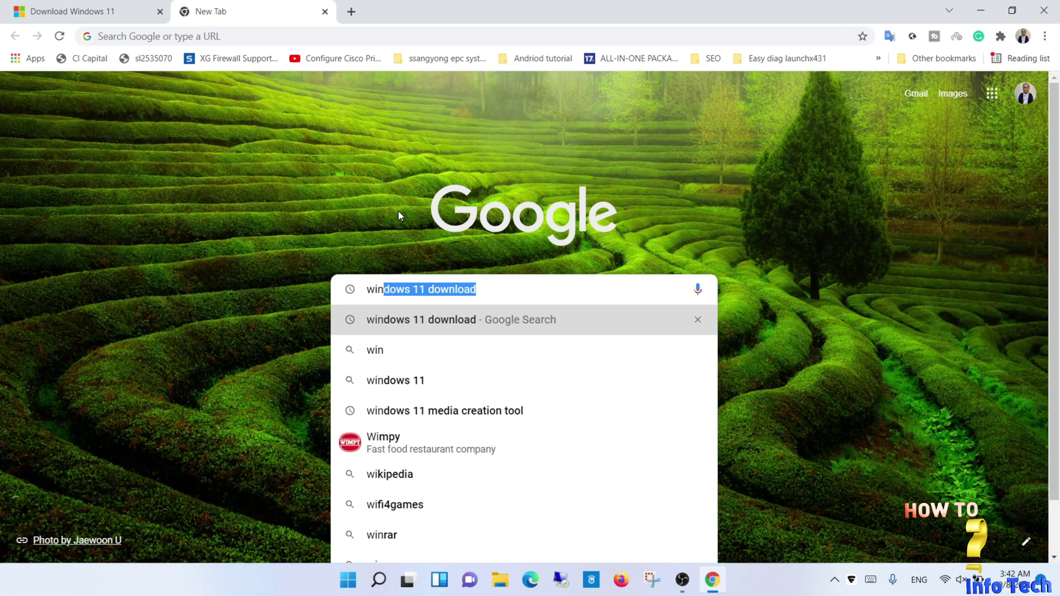
text(ows )
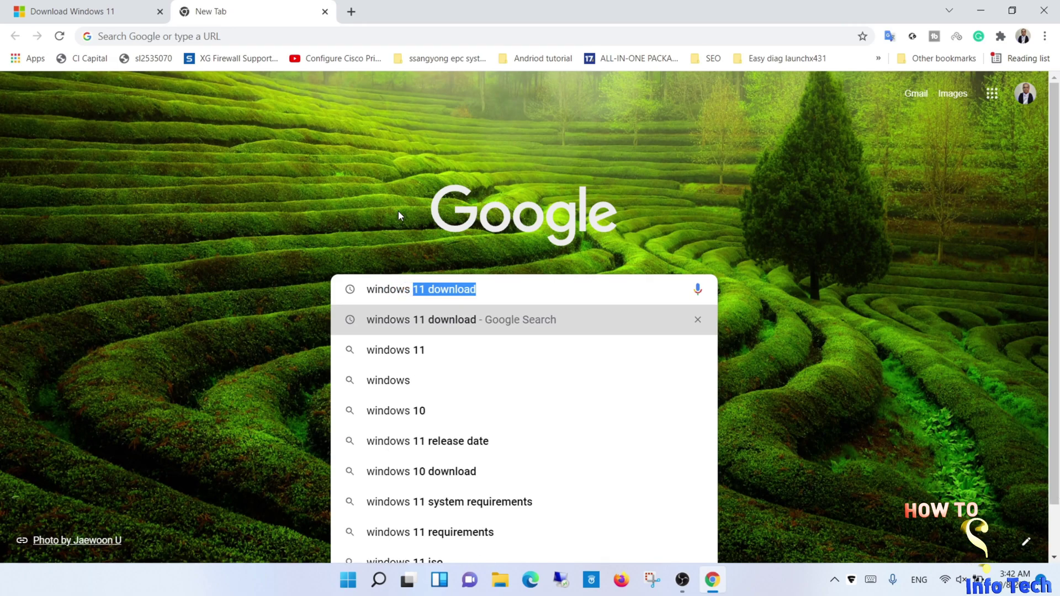
text(11 )
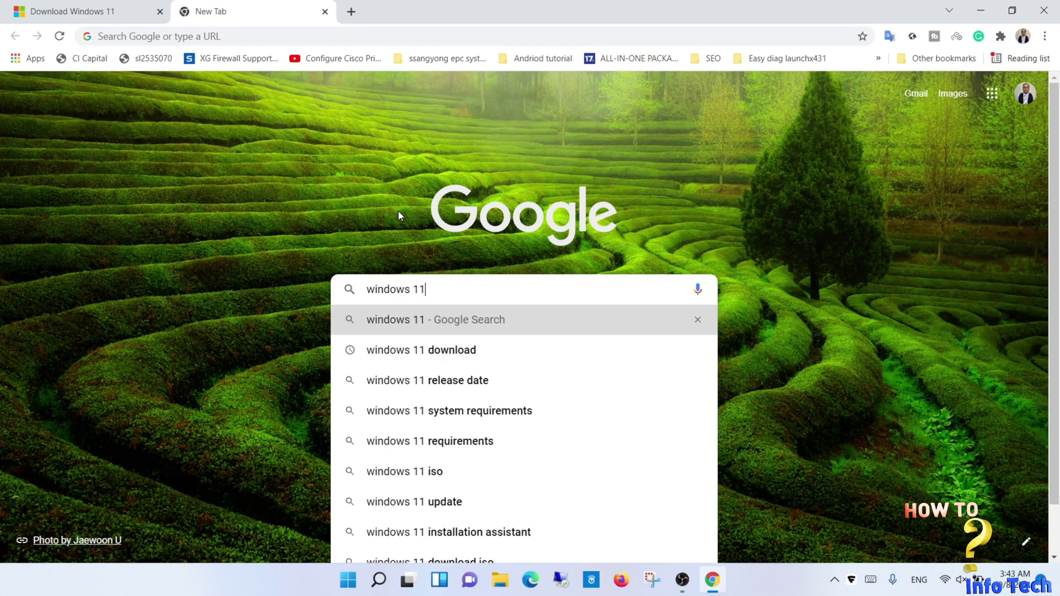
text(me)
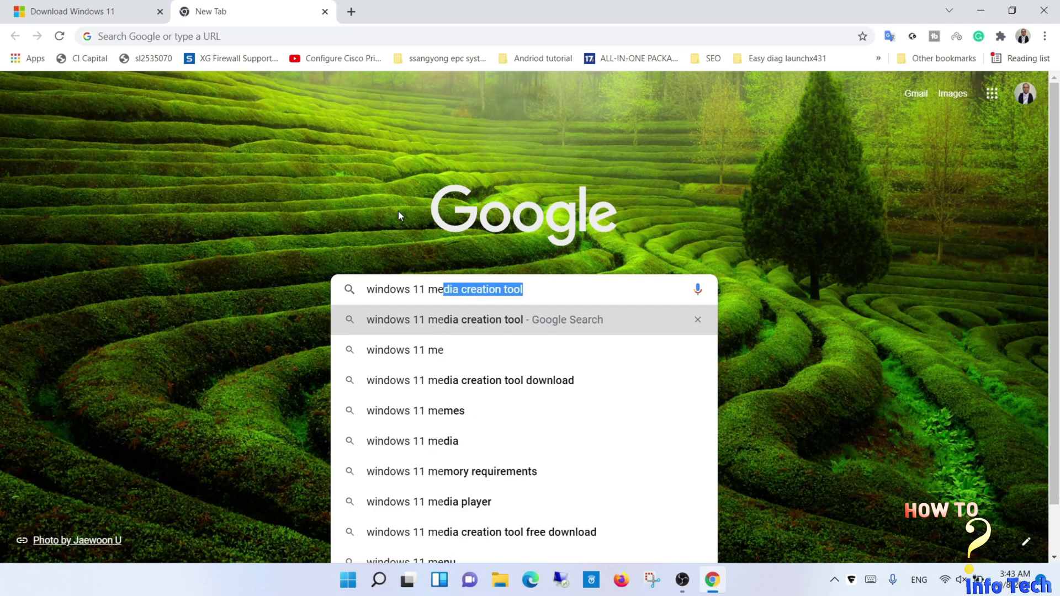
text(dia)
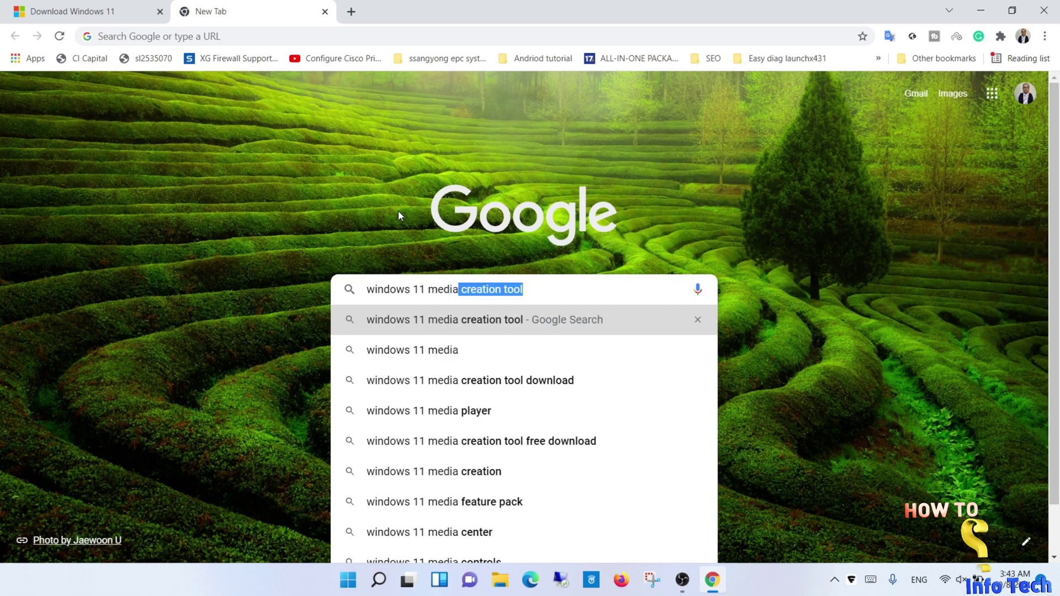
key(End)
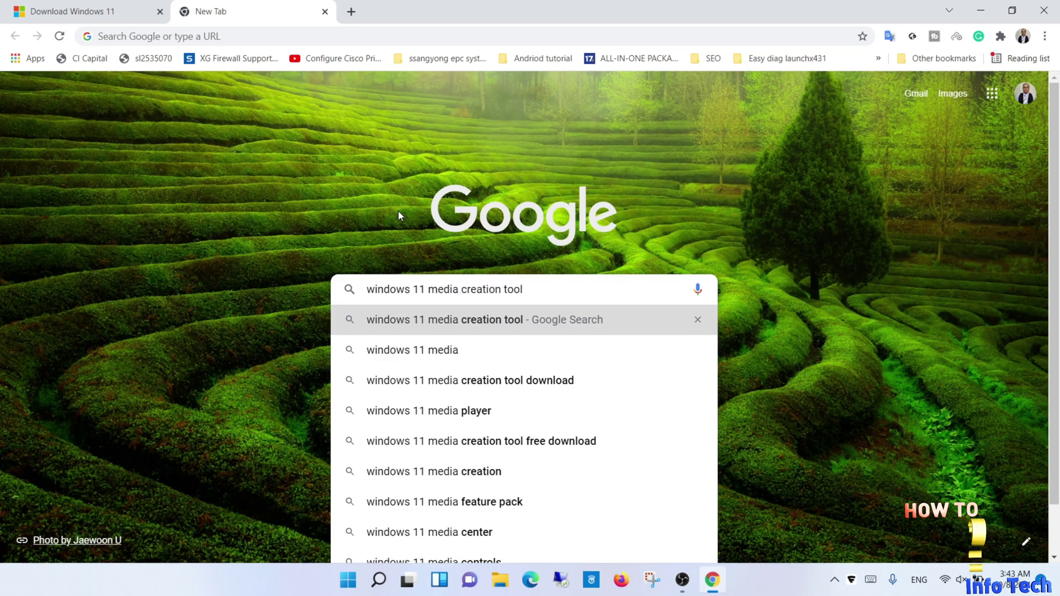
key(Return)
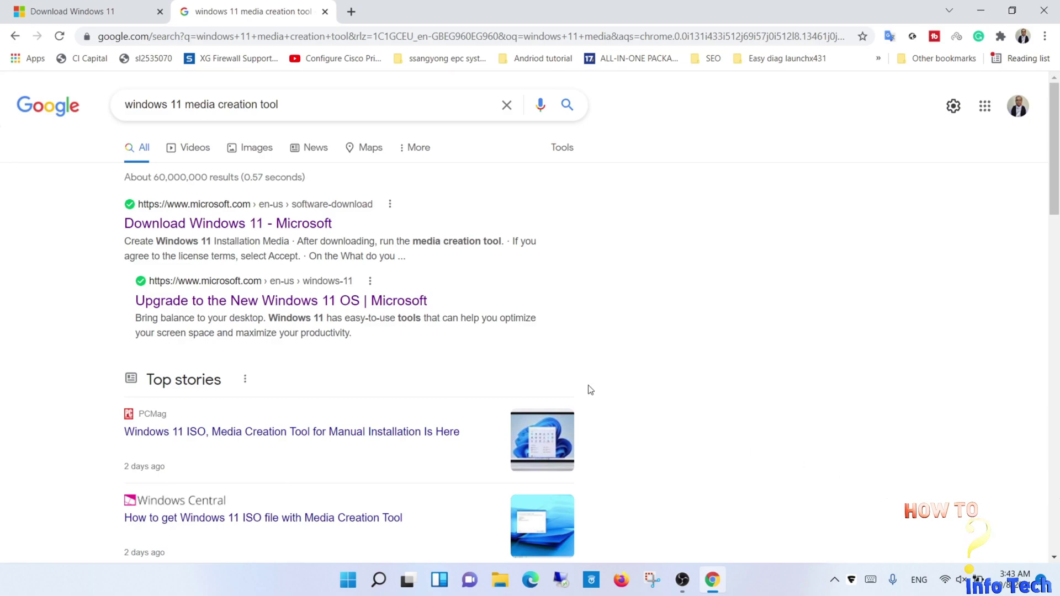
click(234, 228)
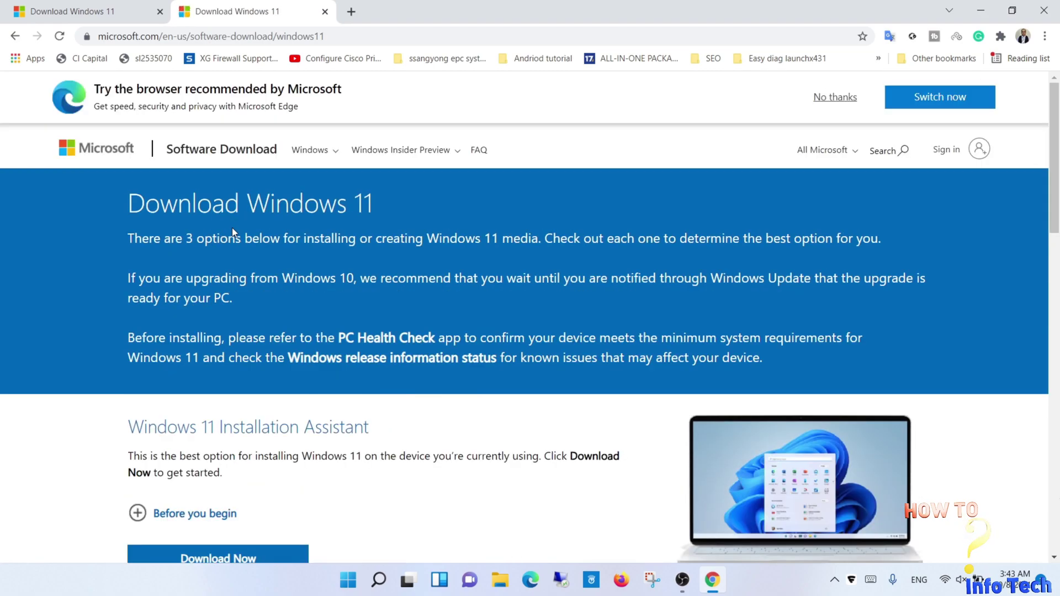
Copy the Download Windows 11 page address from the address bar.
click(339, 38)
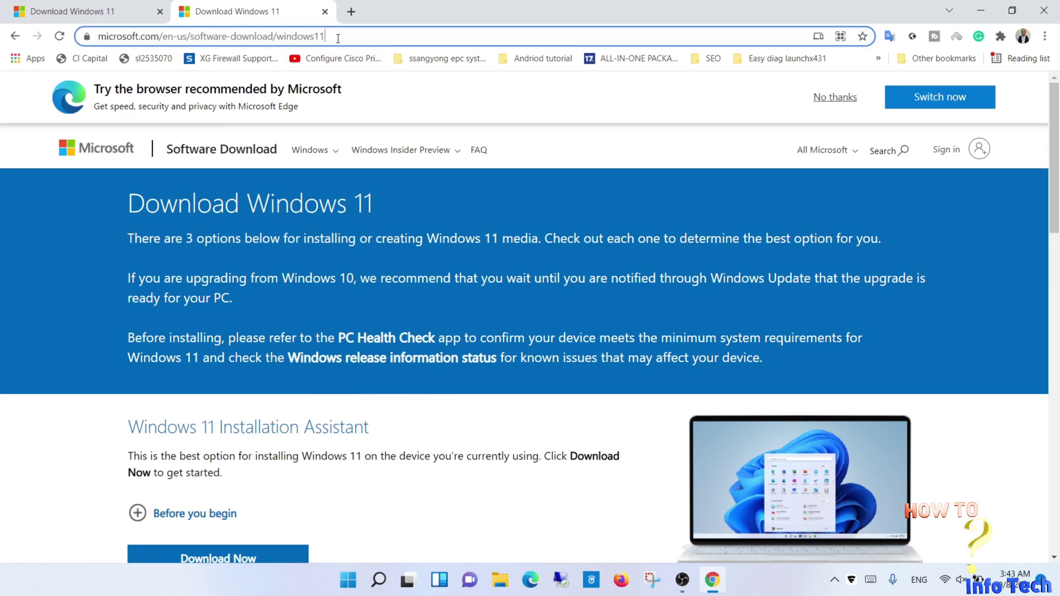
drag(328, 37, 100, 38)
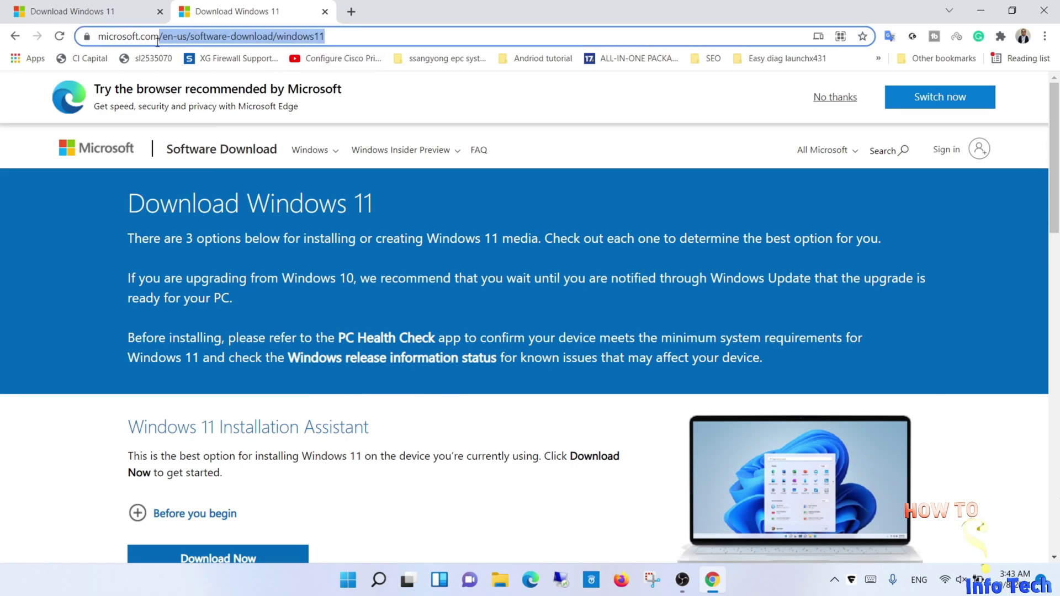
right_click(108, 40)
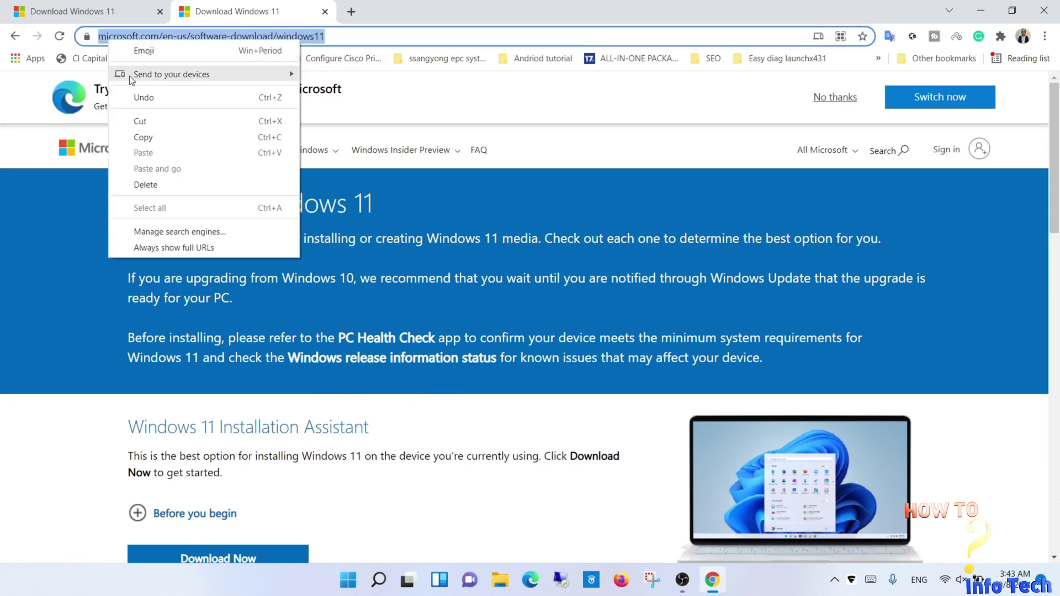
click(143, 138)
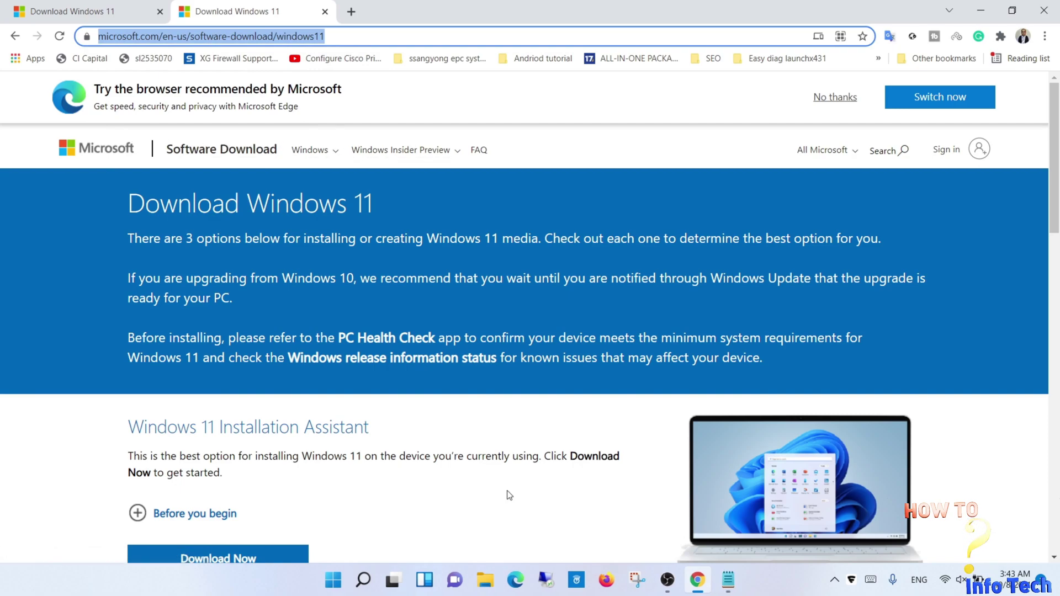
click(377, 36)
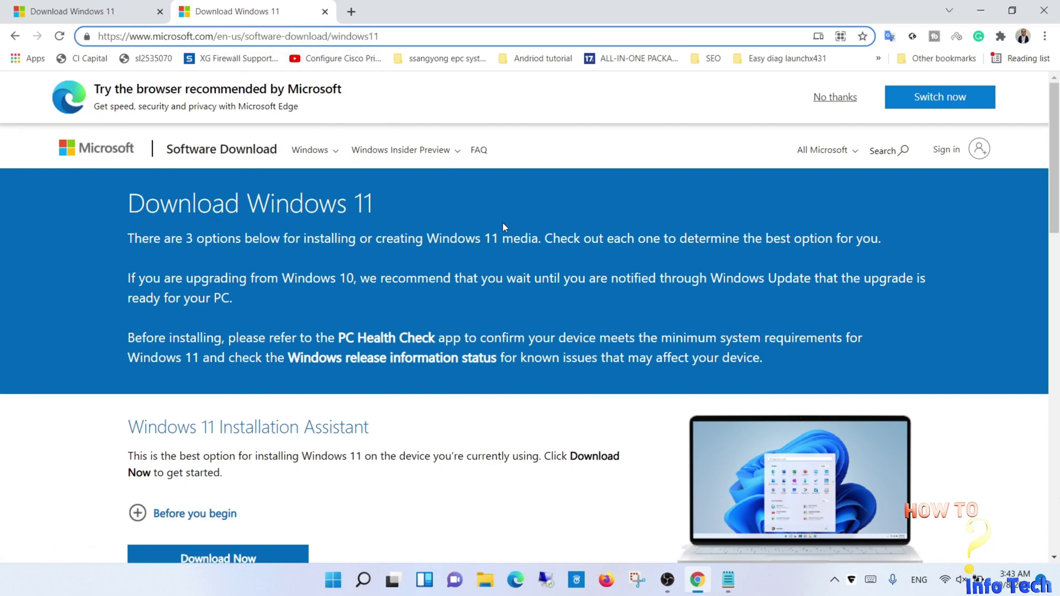
Close the duplicate first Download Windows 11 tab, keeping the second one.
click(88, 11)
click(234, 14)
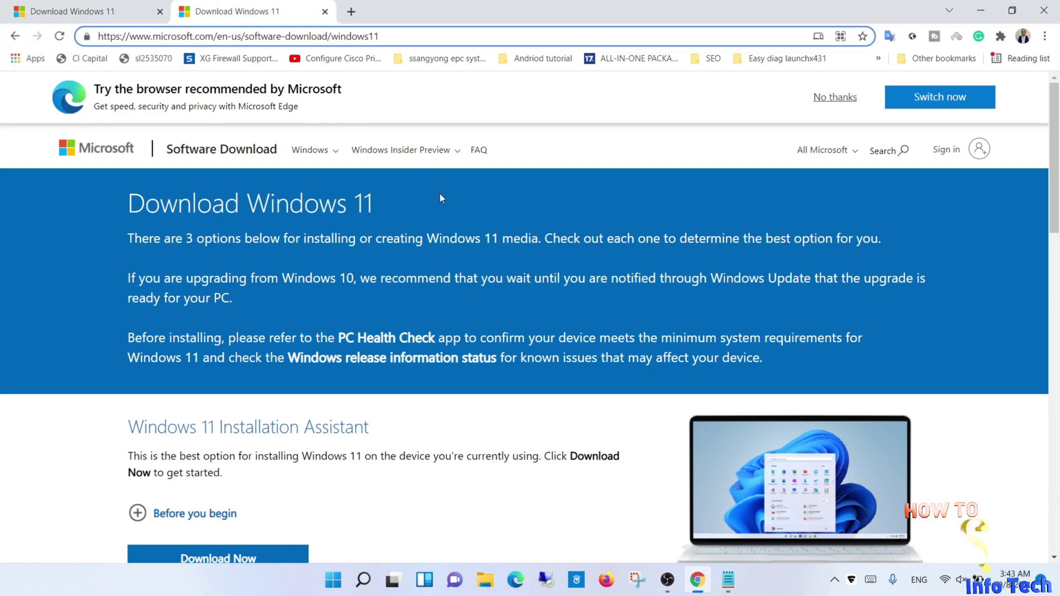
click(160, 12)
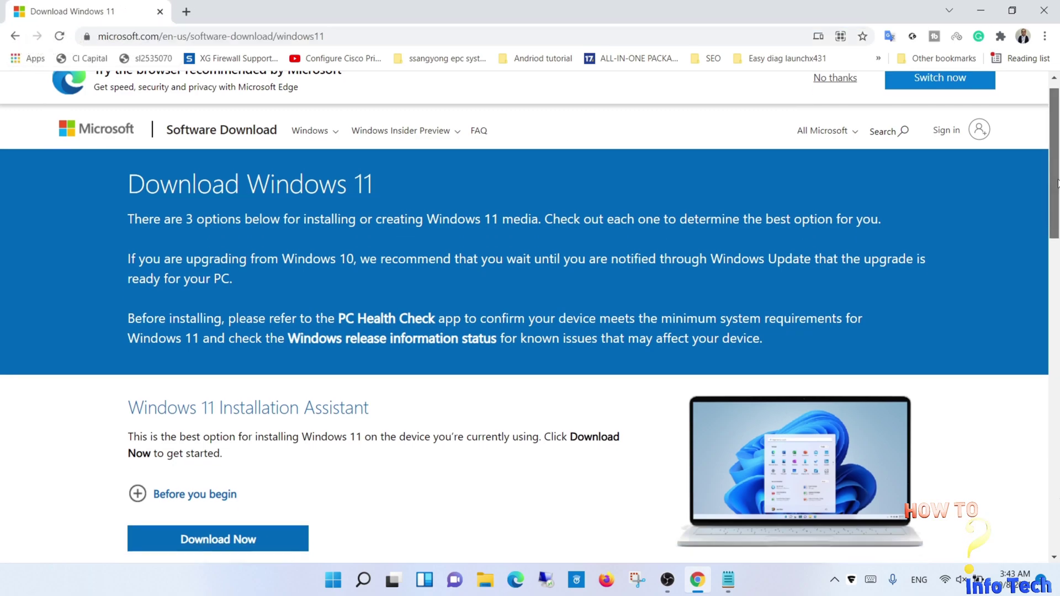
drag(1053, 166, 1055, 358)
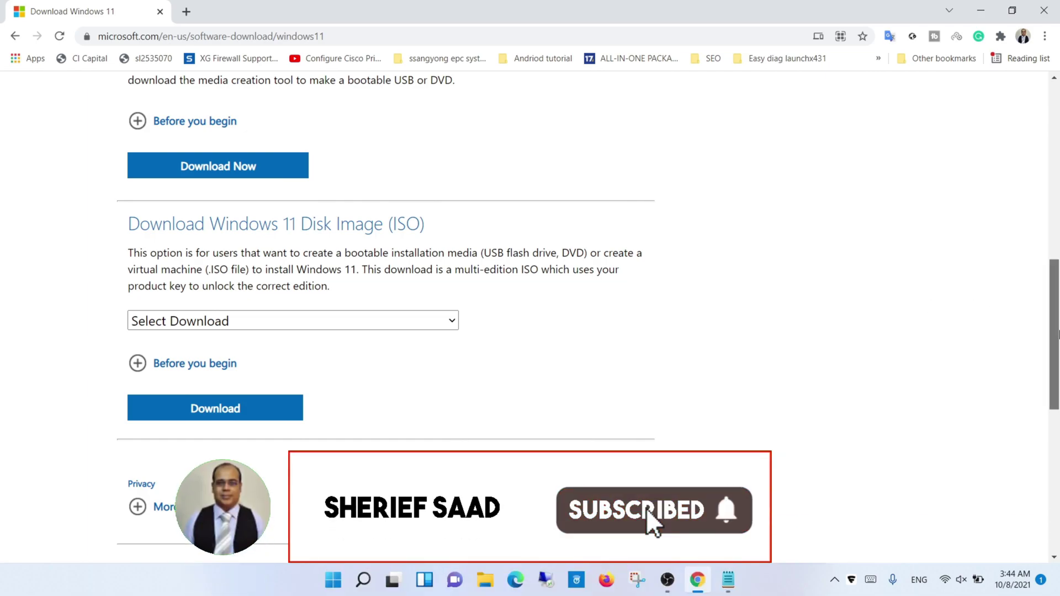
drag(1055, 331, 1055, 237)
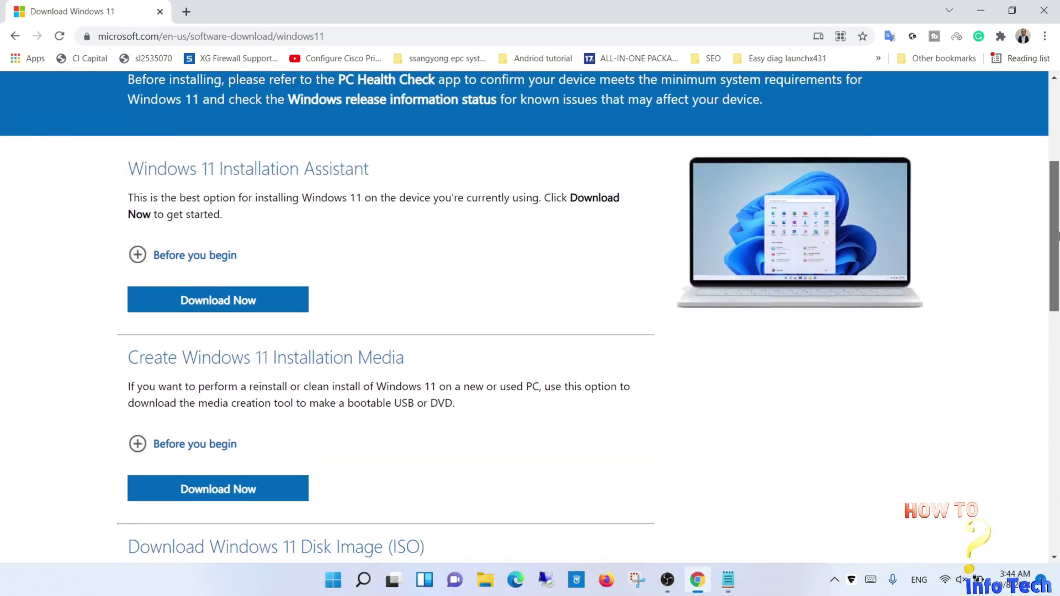
mouse_move(1055, 237)
mouse_down()
mouse_move(1055, 300)
mouse_move(1055, 230)
mouse_up()
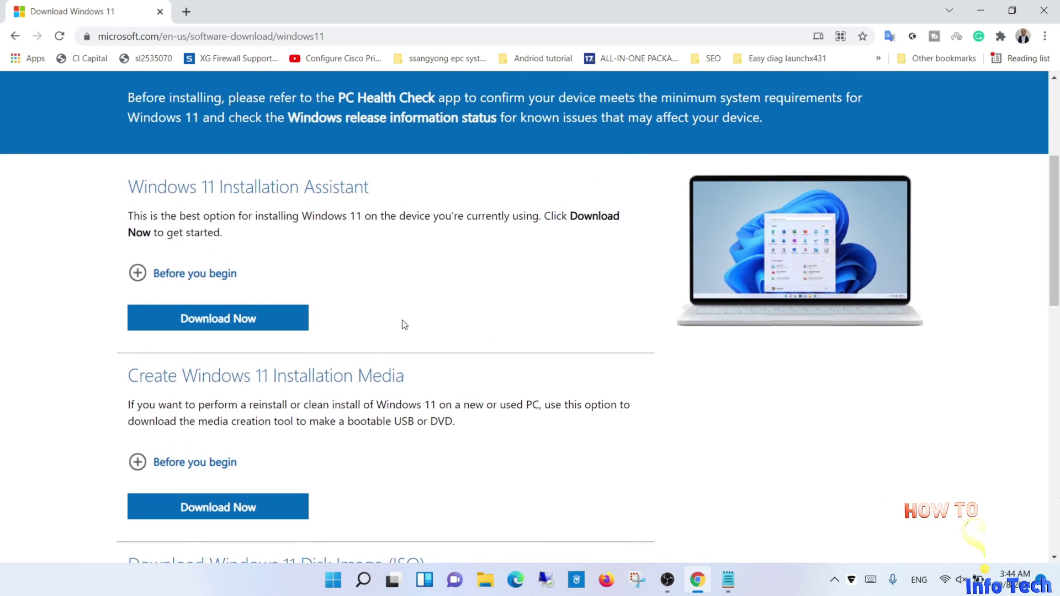
Review the Installation Assistant's Before you begin requirements, then collapse them.
click(137, 273)
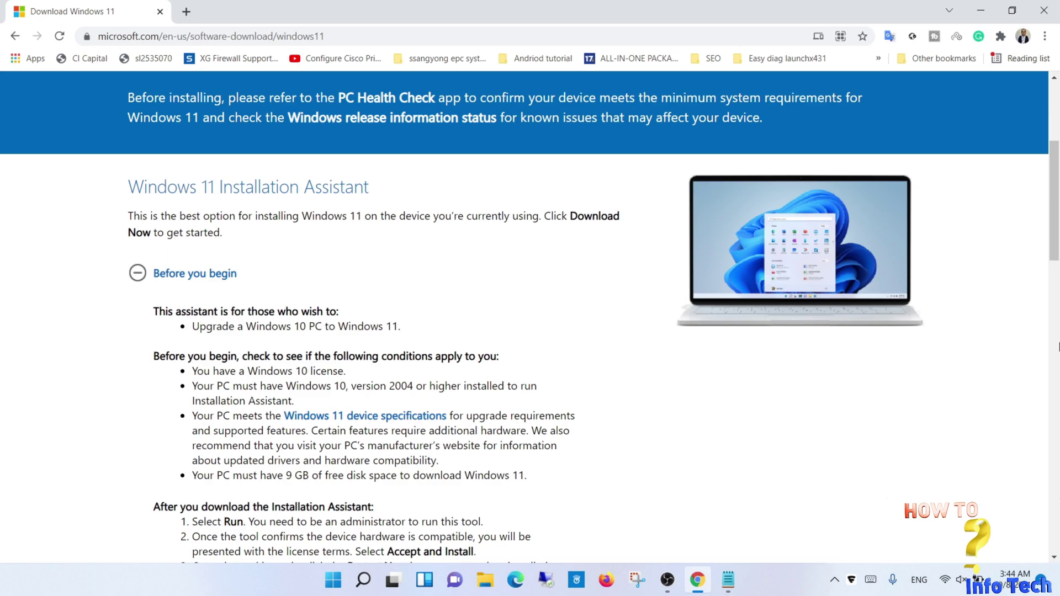
drag(1054, 244, 1054, 286)
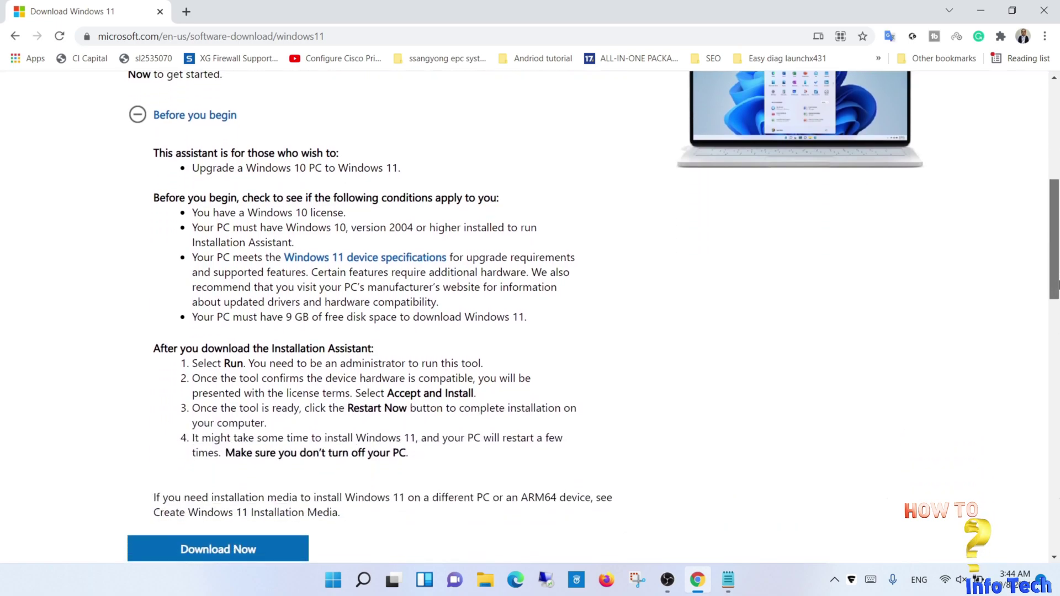
mouse_move(126, 124)
mouse_down()
mouse_move(150, 196)
mouse_move(524, 329)
mouse_up()
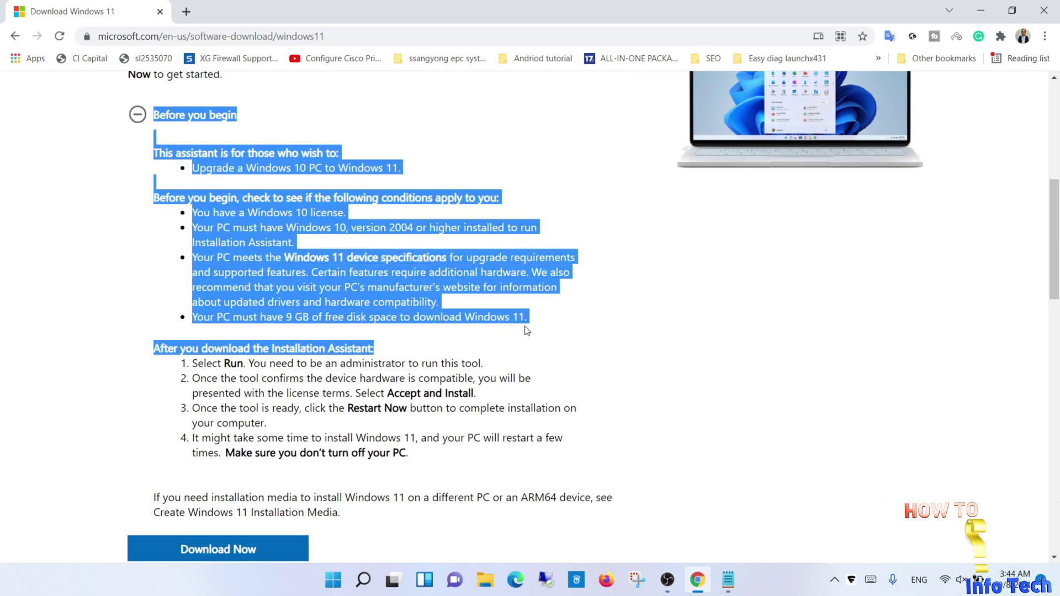
drag(523, 331, 532, 323)
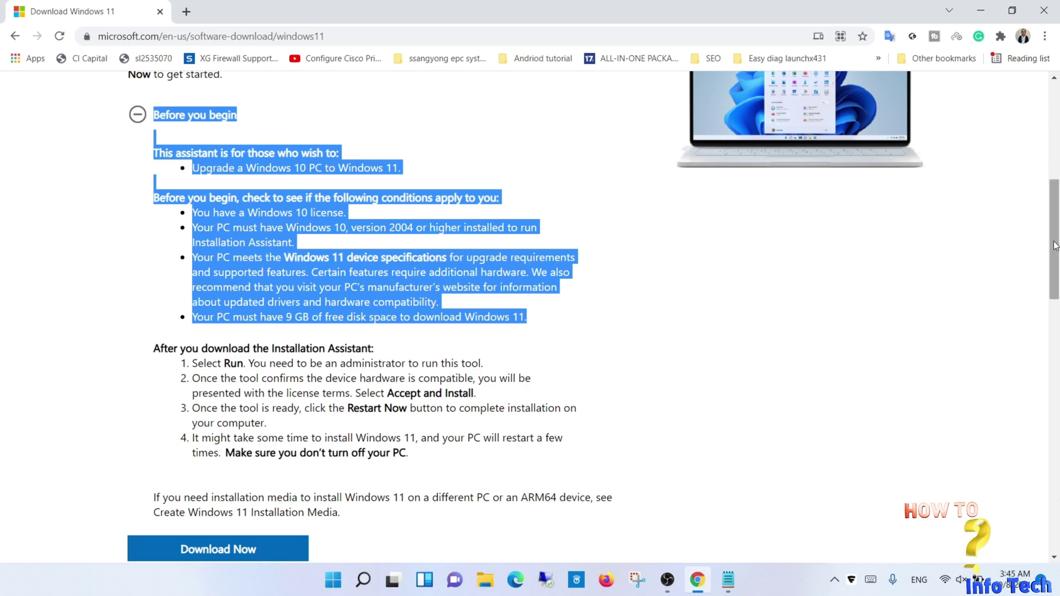
drag(1055, 244, 1054, 248)
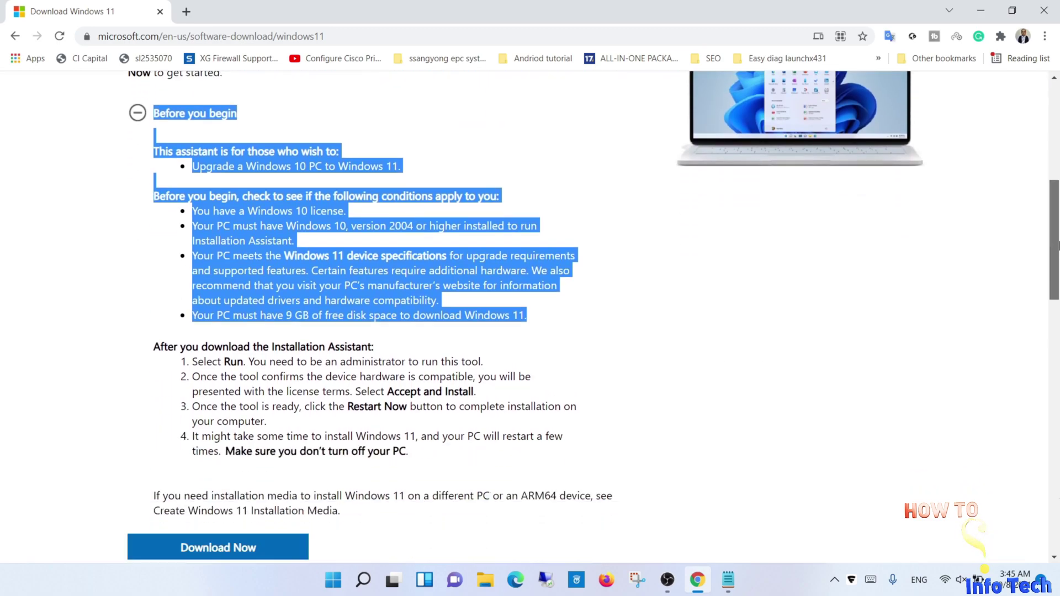
click(138, 106)
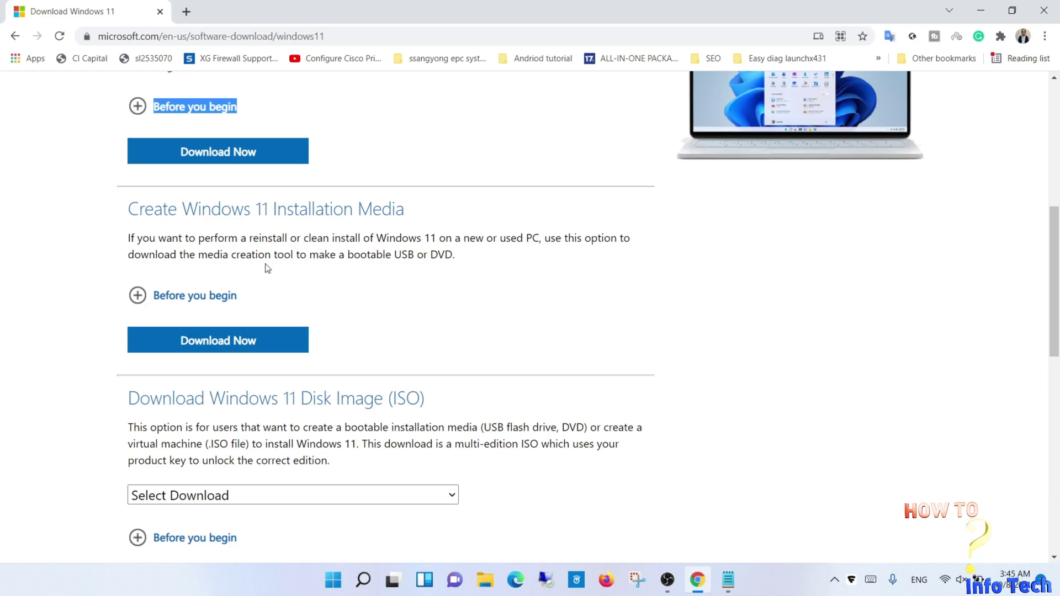
Peek at and collapse the Before you begin notes for Installation Media and the ISO download.
click(137, 296)
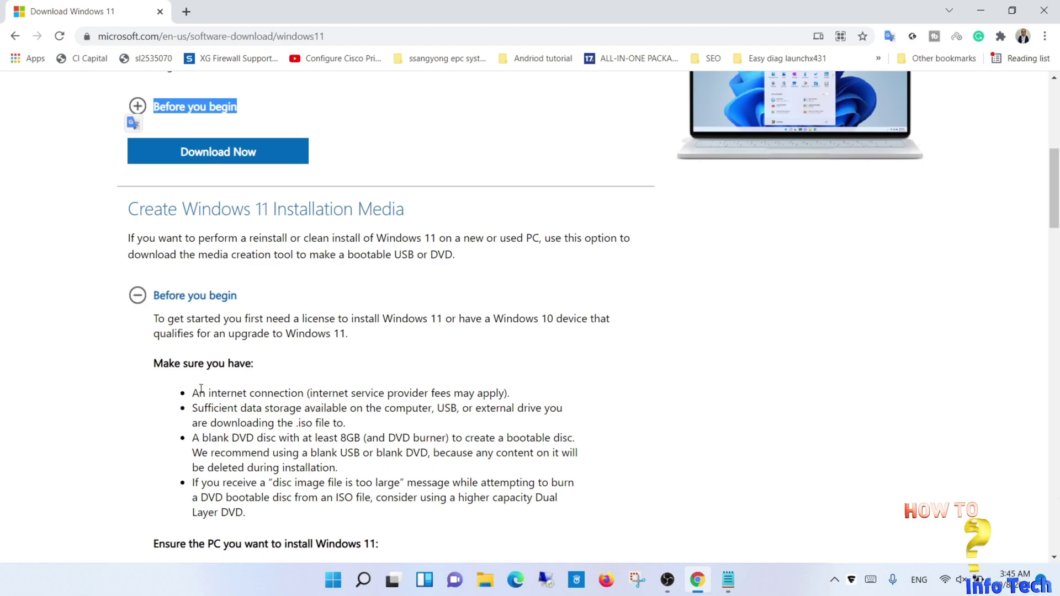
click(138, 296)
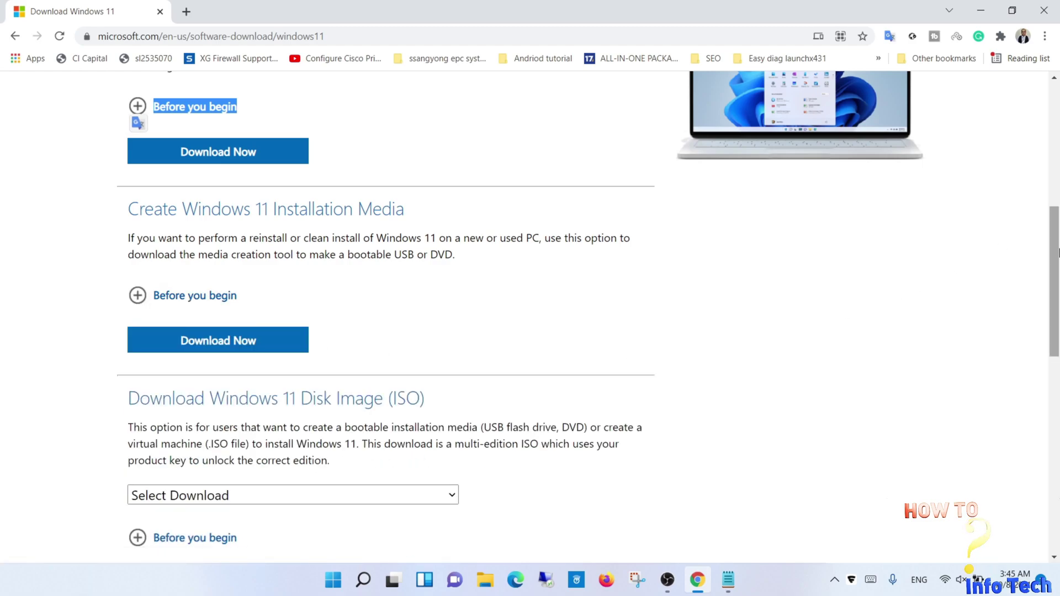
drag(1053, 216, 1056, 300)
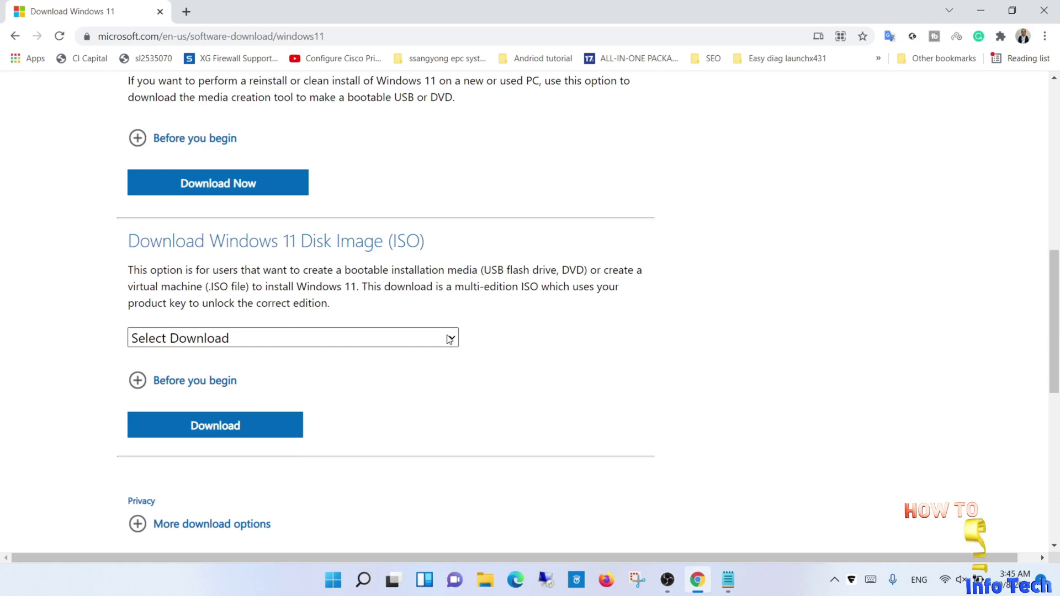
click(138, 380)
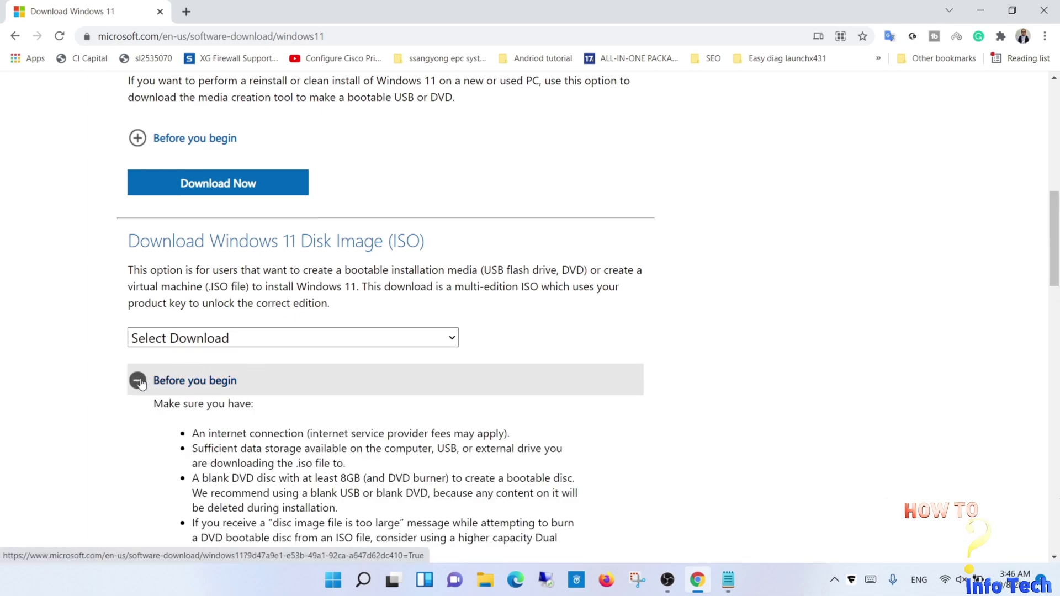
click(138, 380)
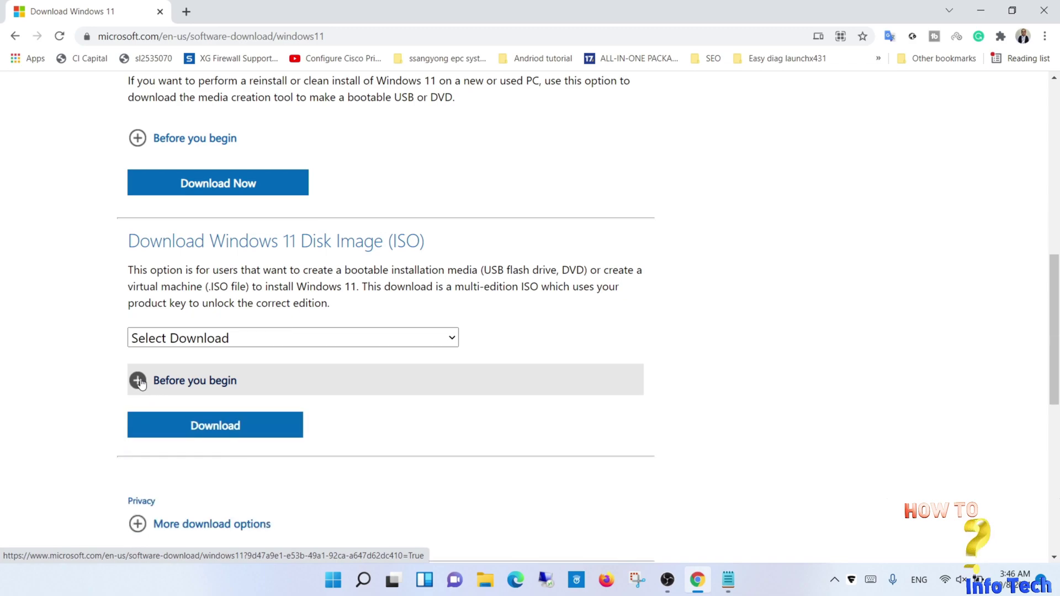
drag(1054, 307, 1055, 327)
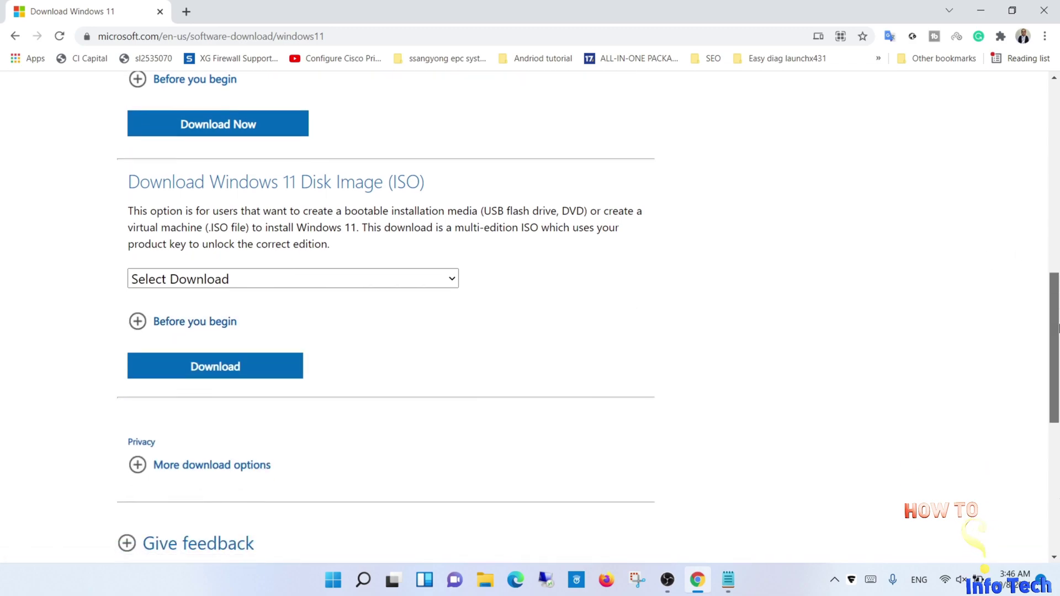
Choose Windows 11 as the Disk Image (ISO) edition and confirm the download.
click(453, 281)
click(298, 313)
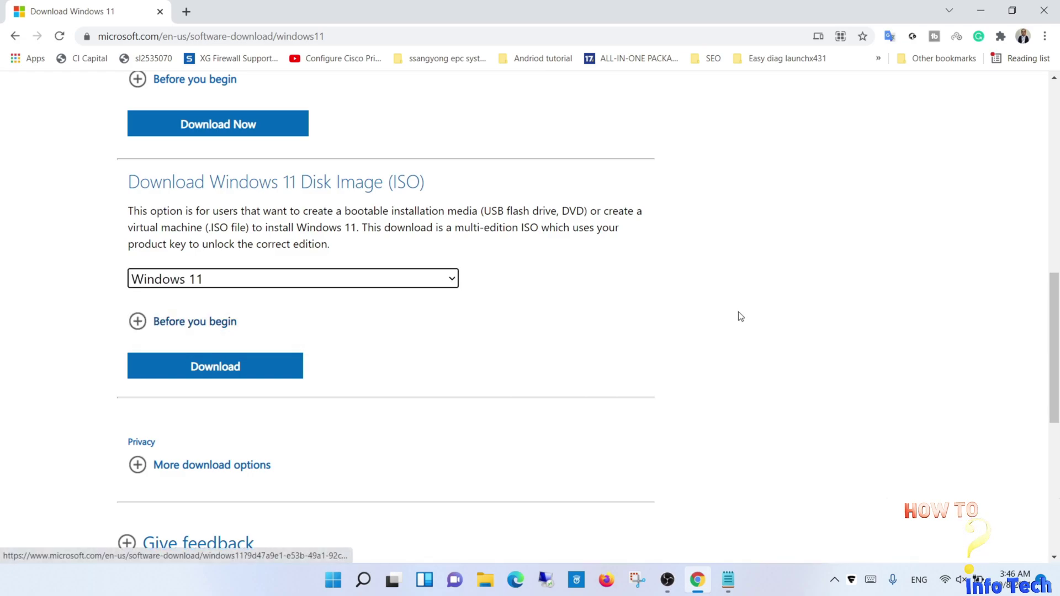
click(209, 368)
scroll(210, 369, down, 3)
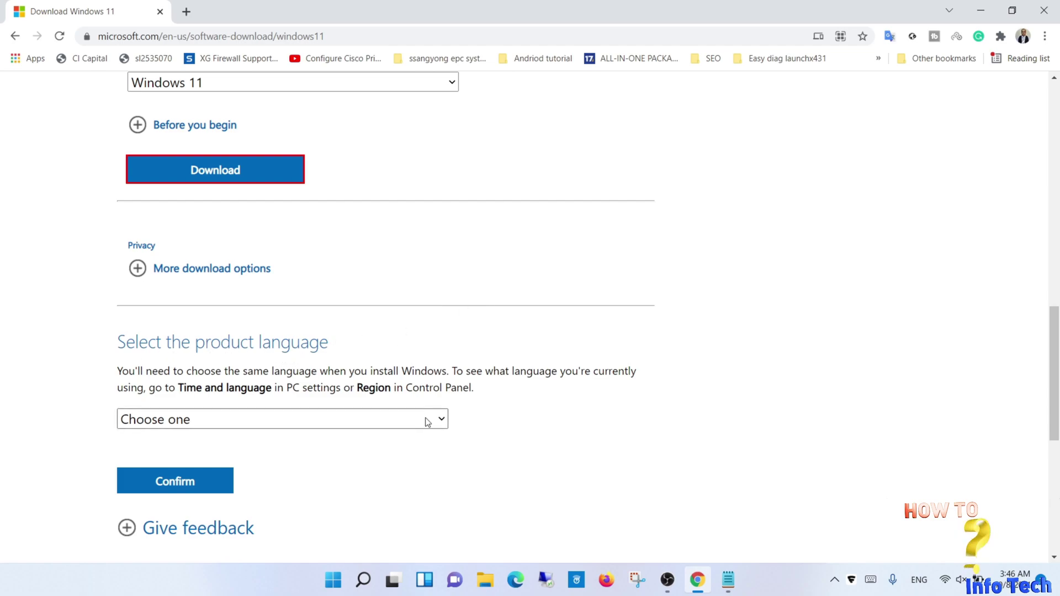
Choose English as the product language and confirm it.
click(445, 421)
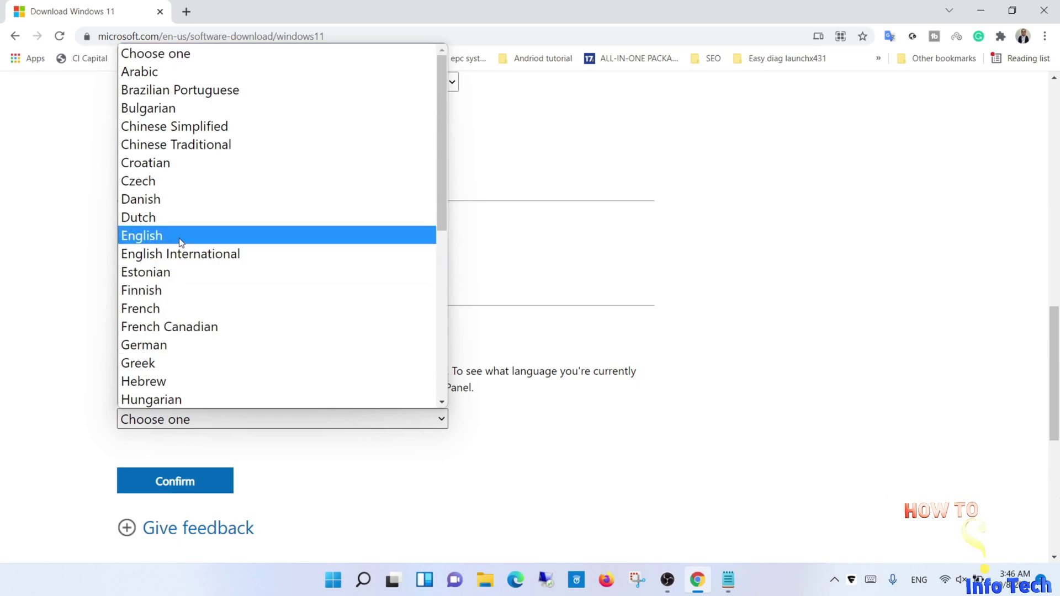
click(178, 235)
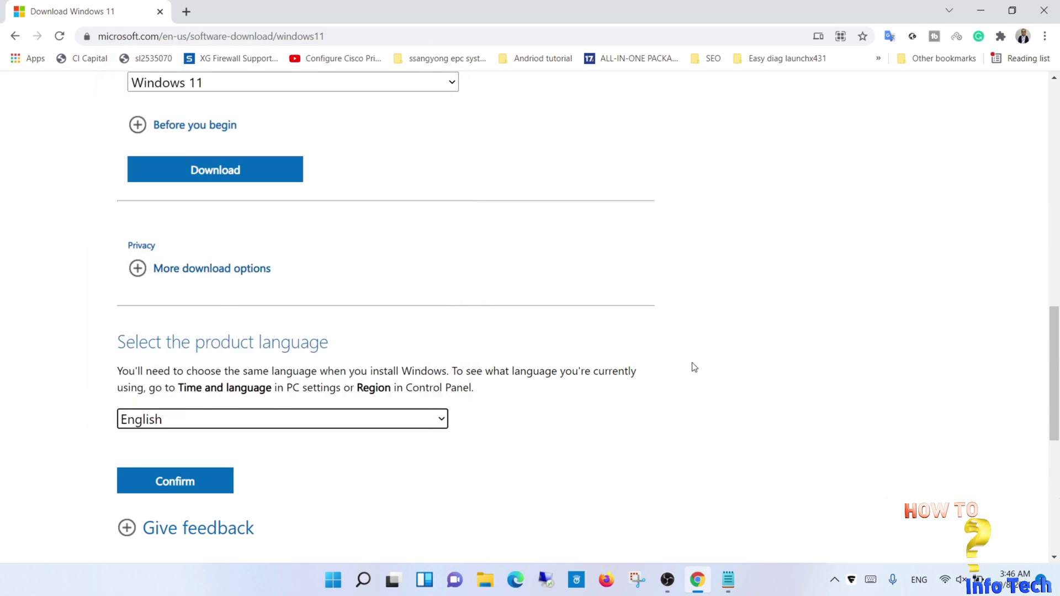
click(154, 482)
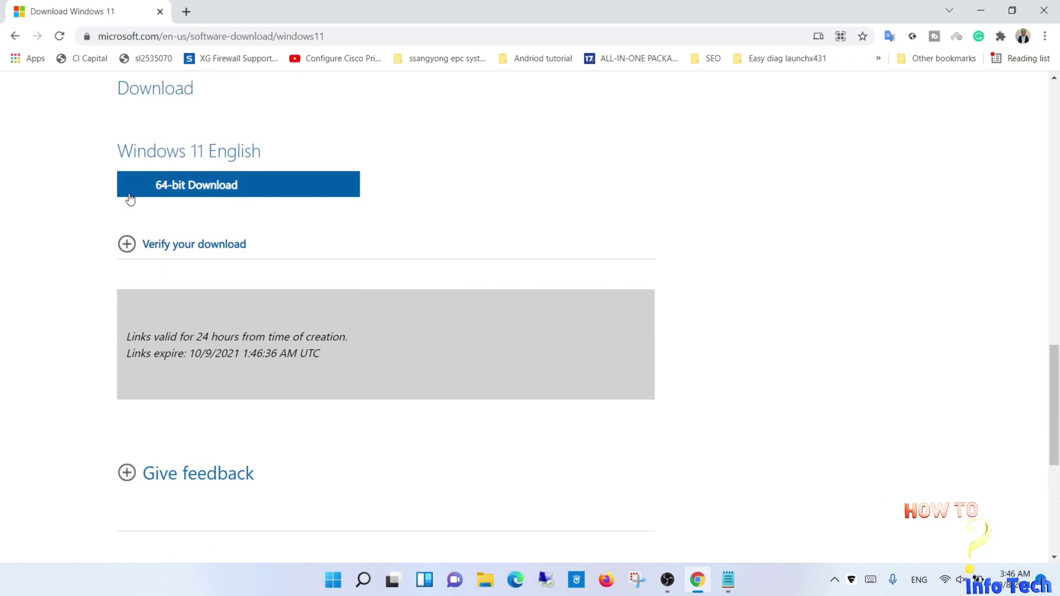
Start downloading the Windows 11 English 64-bit ISO.
click(222, 192)
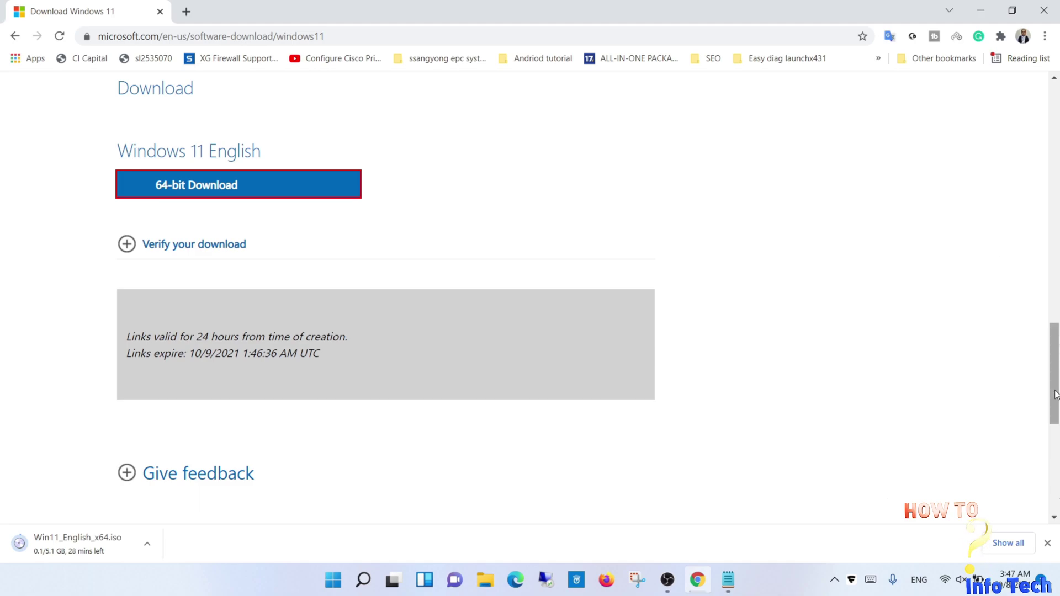
mouse_move(1054, 381)
mouse_down()
mouse_move(1056, 427)
mouse_move(1056, 238)
mouse_up()
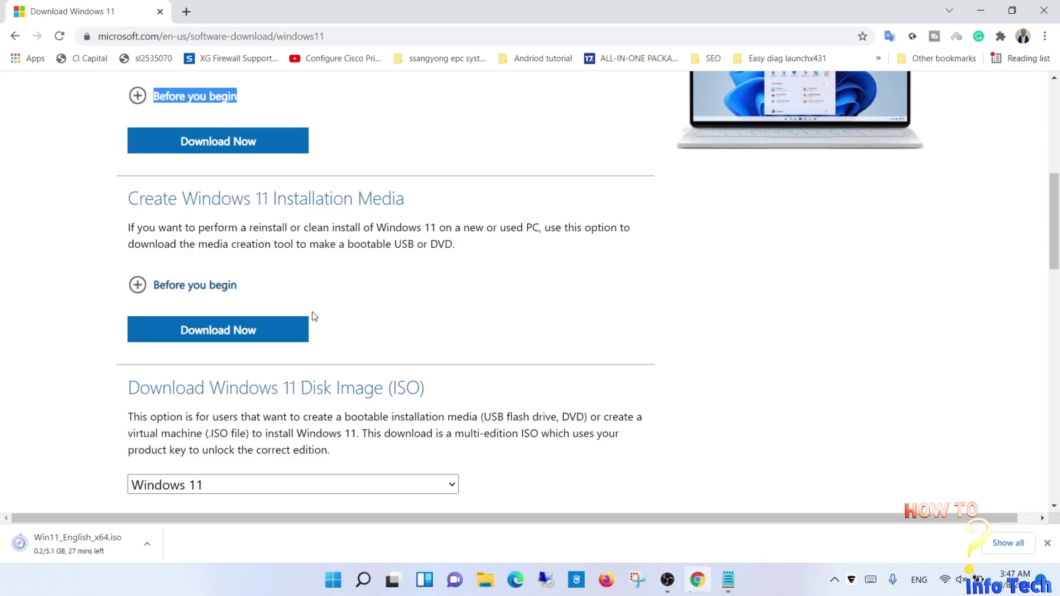
Download the Windows 11 media creation tool and launch it from the download bar.
click(214, 333)
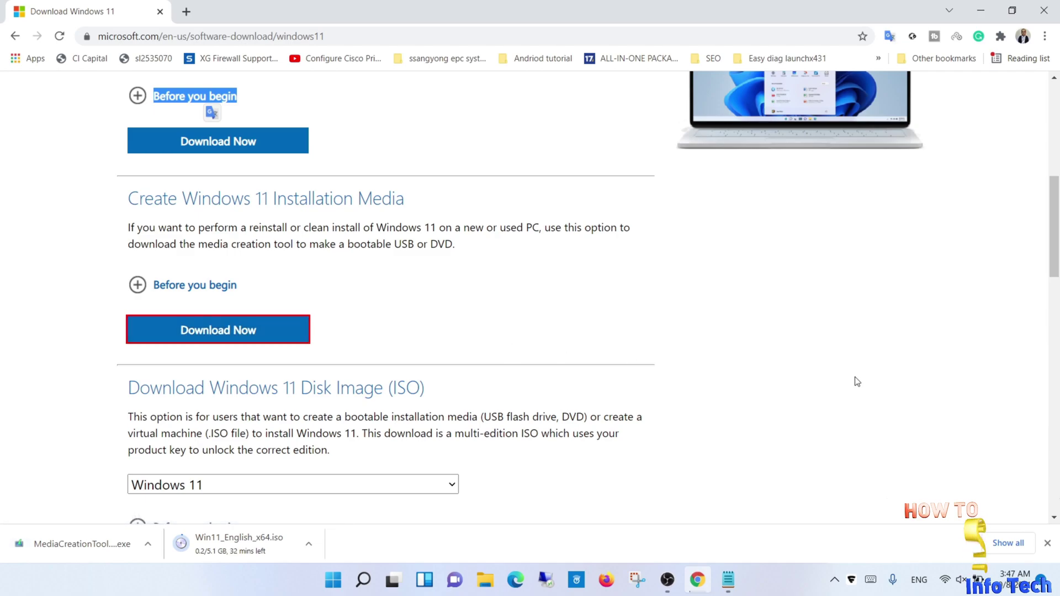
click(46, 546)
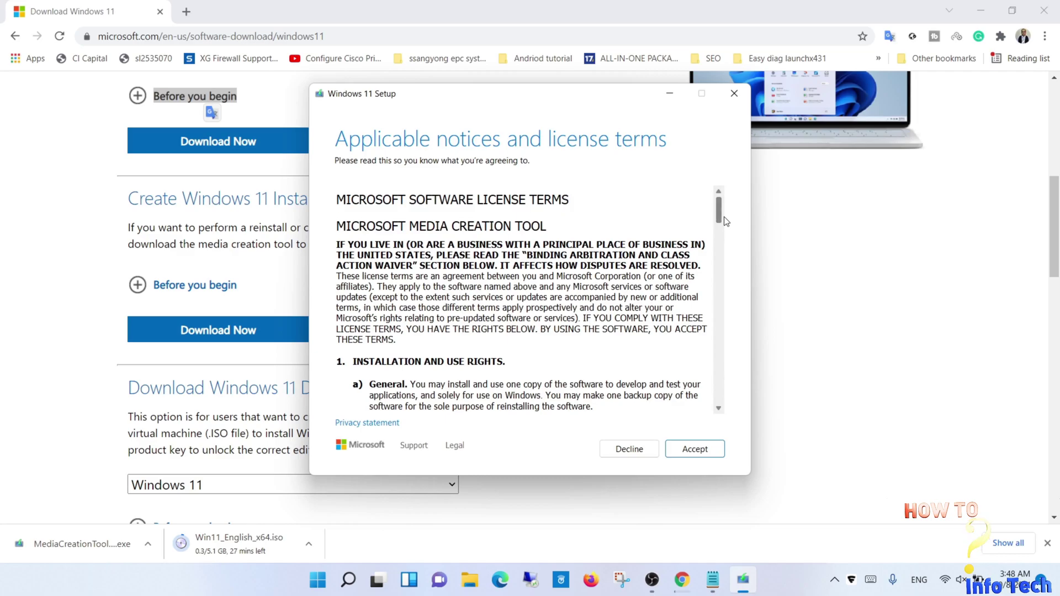
drag(719, 207, 719, 406)
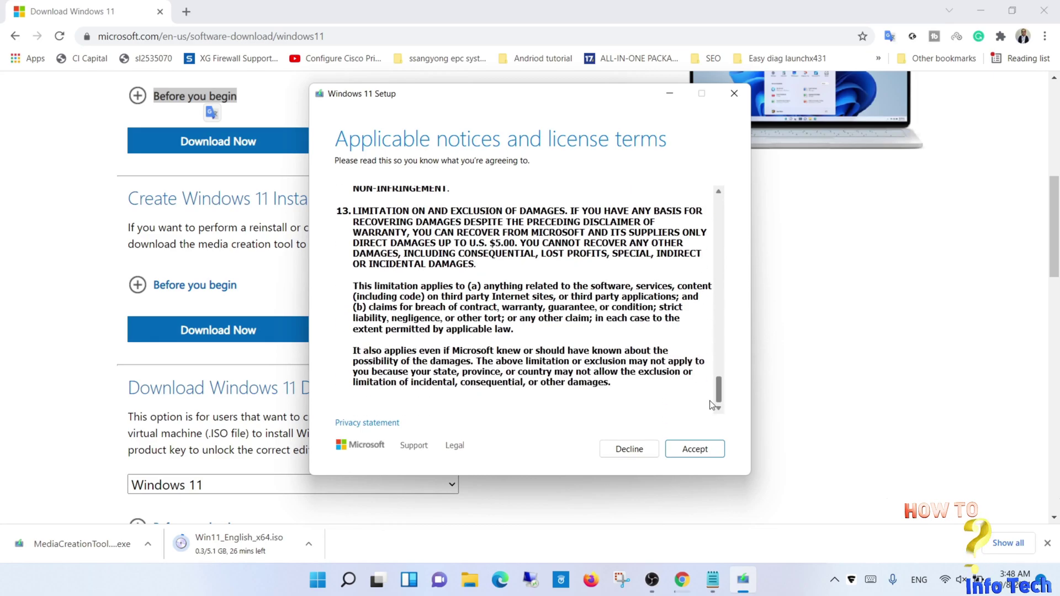
Accept the Windows 11 Setup license and keep the recommended English Windows 11 options.
click(695, 449)
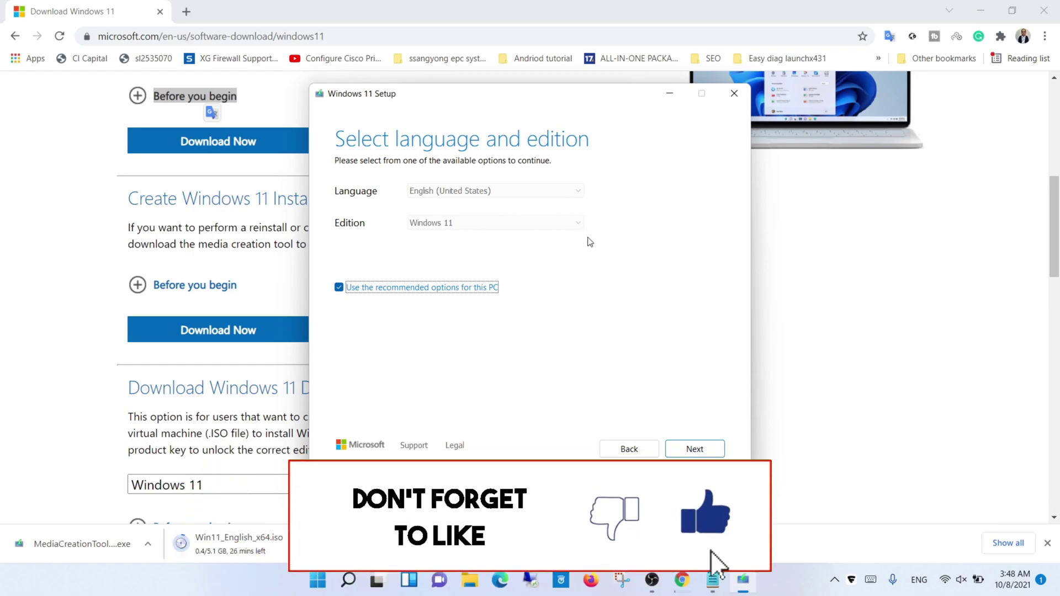
click(695, 449)
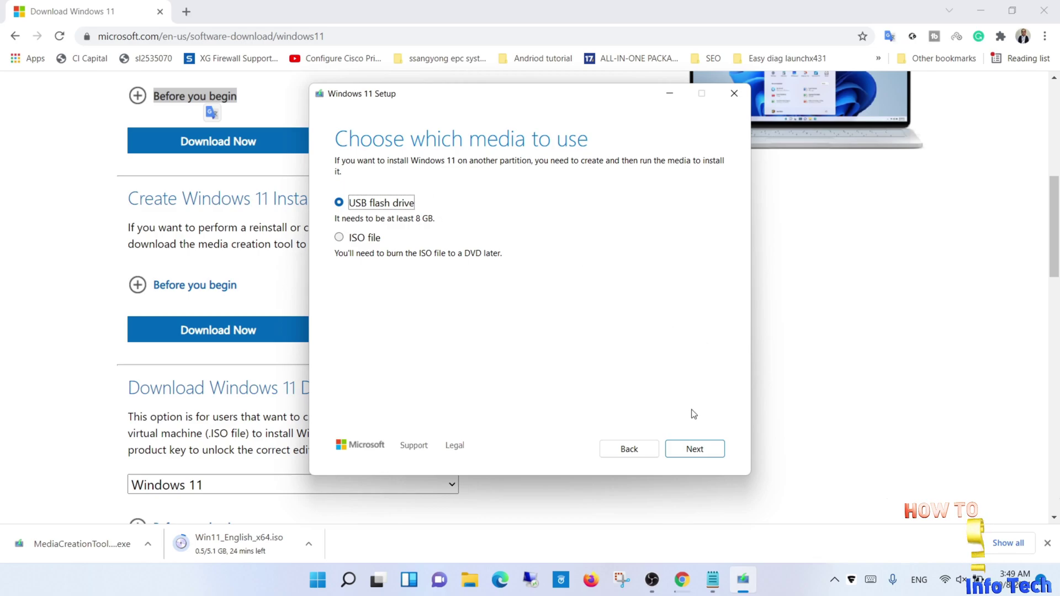
Select ISO file as the media, then quit Windows 11 Setup.
click(341, 239)
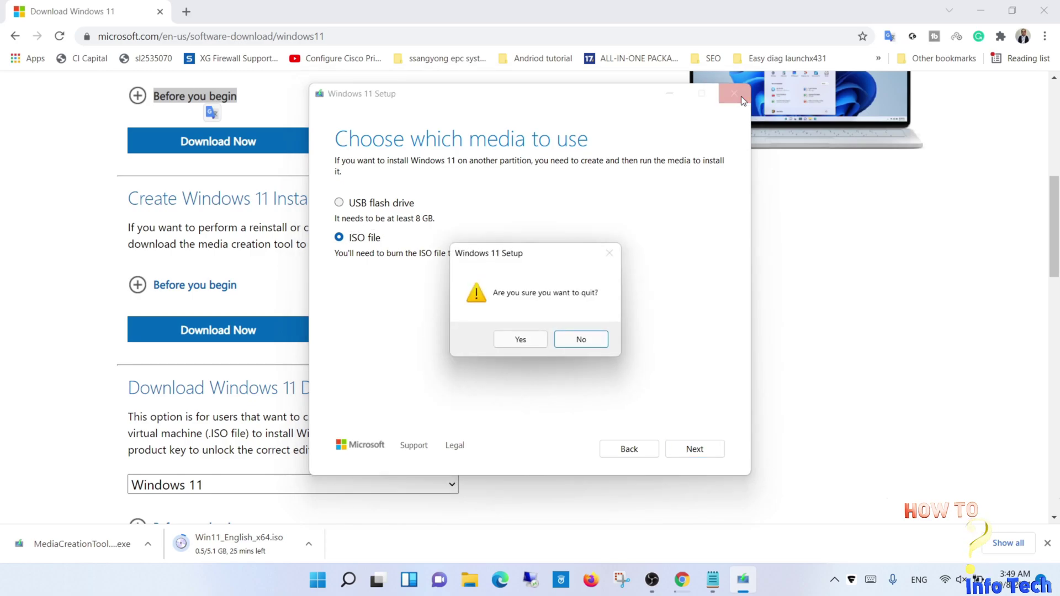
click(521, 340)
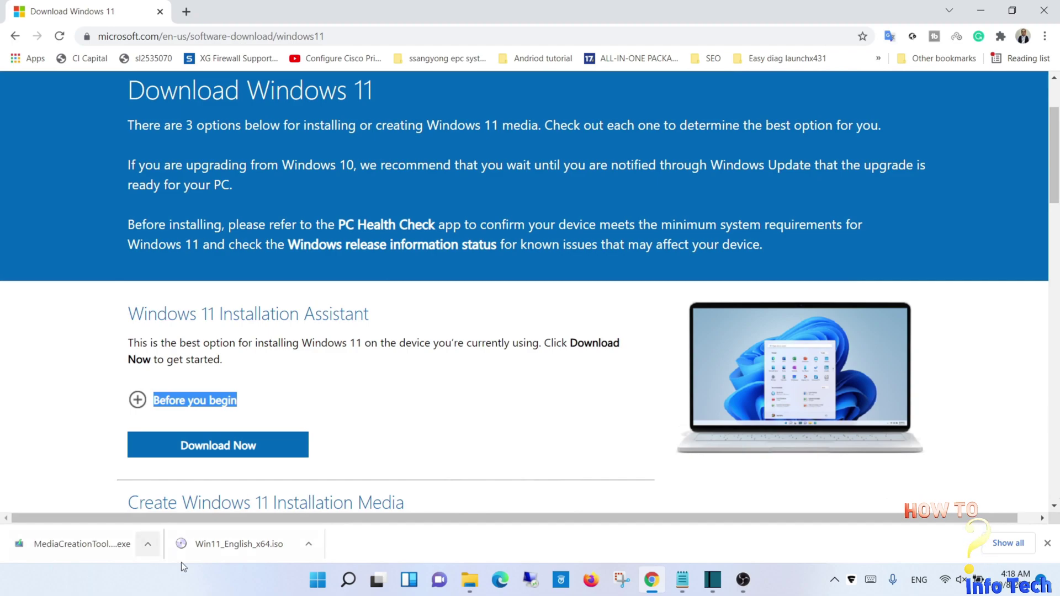
Show the finished Win11_English_x64.iso in its Downloads folder from Chrome's downloads list.
click(1007, 543)
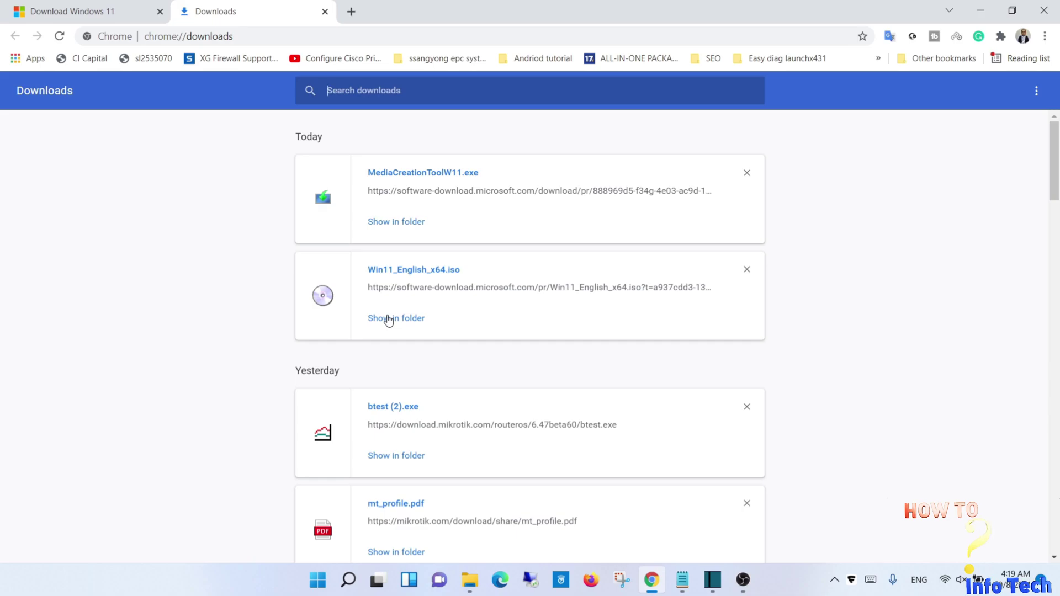
click(388, 320)
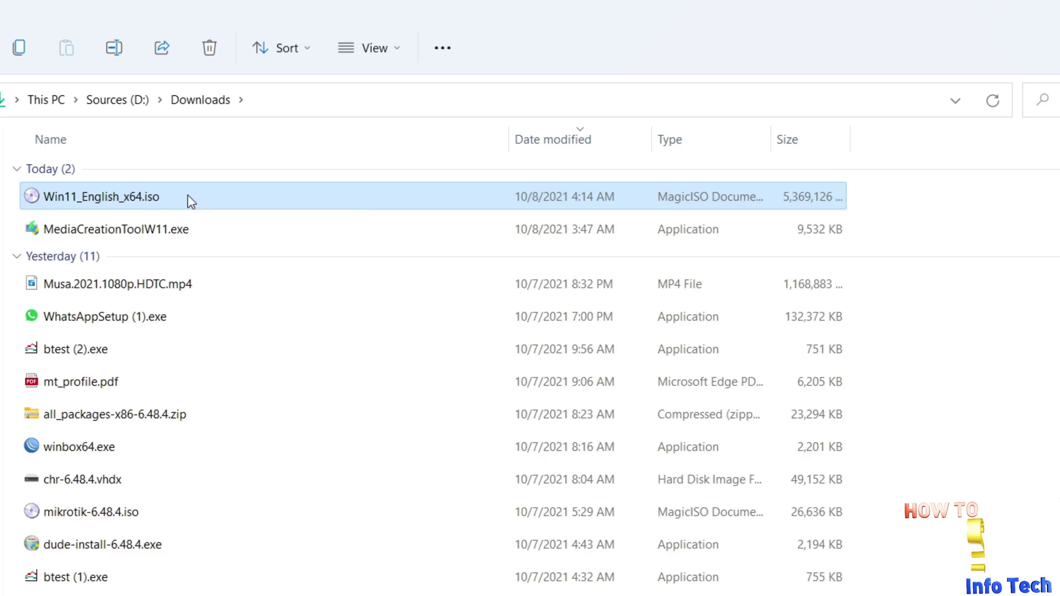
Launch Rufus from the desktop and load Win11_English_x64.iso as the boot image for the 7.9 GB USB drive.
right_click(189, 195)
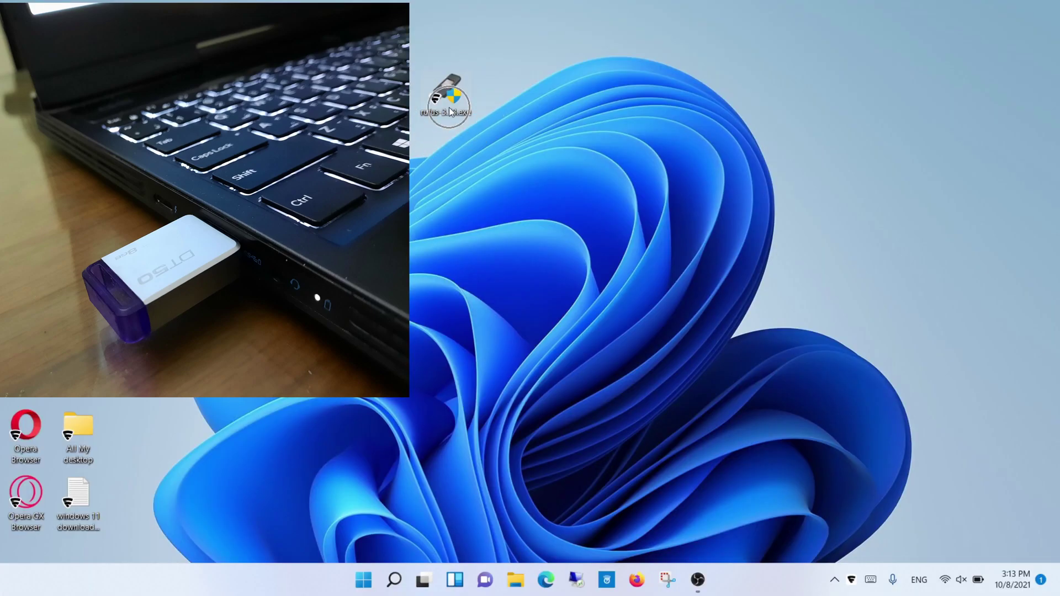
double_click(451, 111)
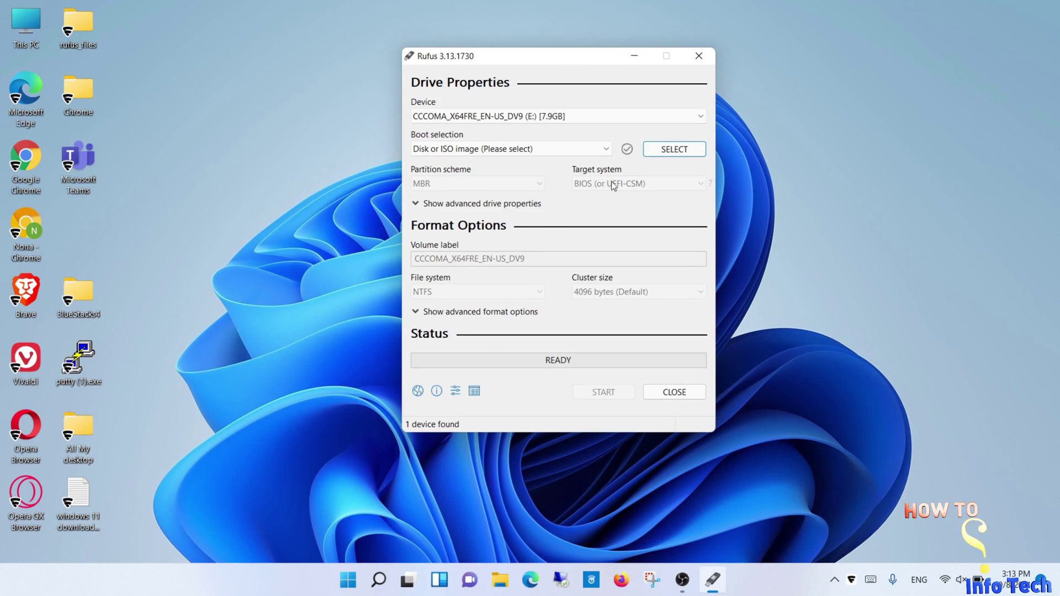
click(675, 149)
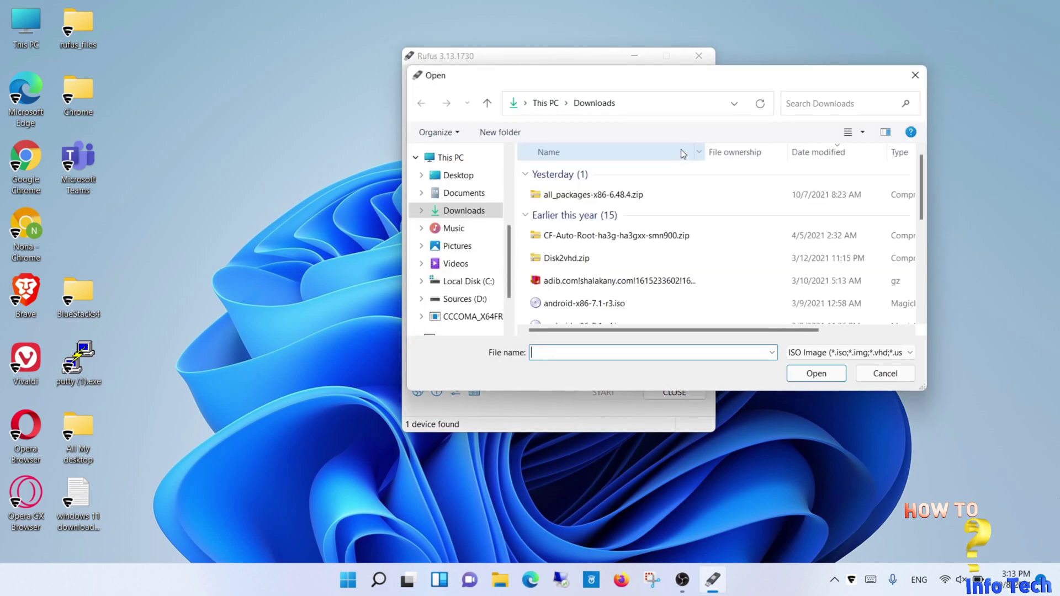
click(583, 194)
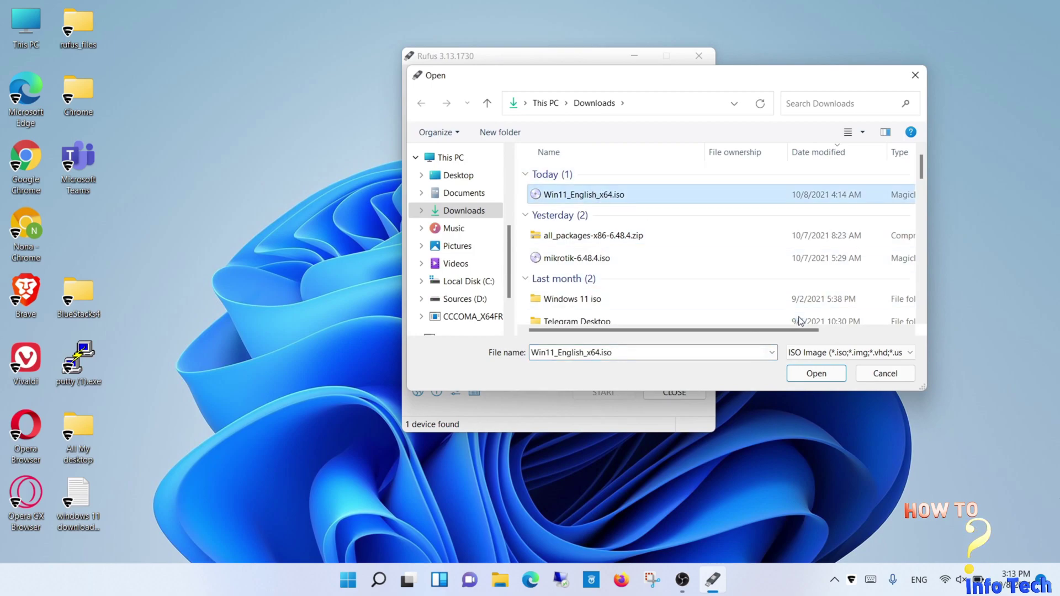
click(815, 374)
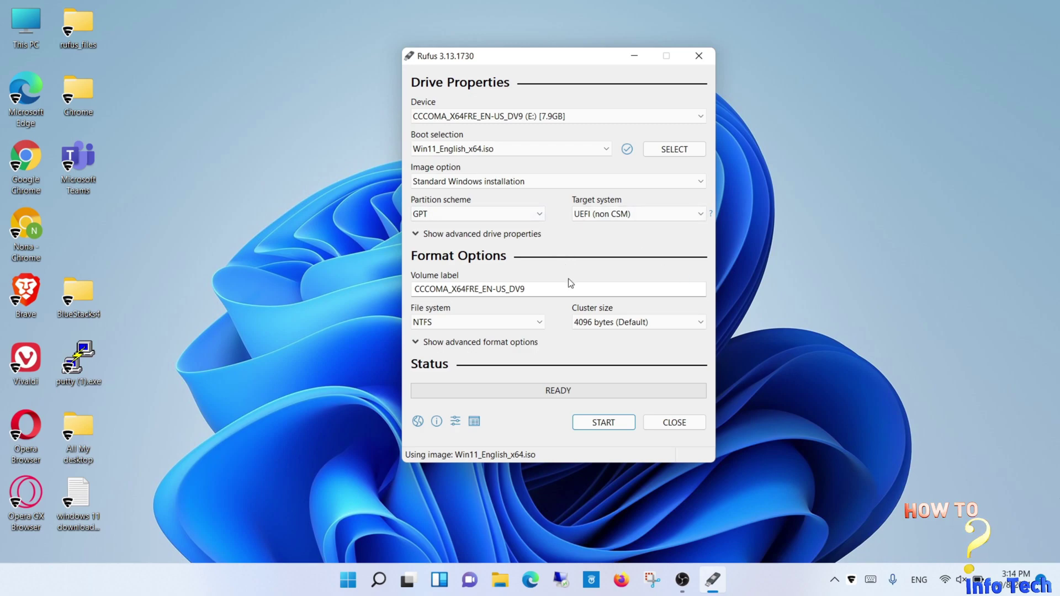
Write the image to the USB drive, accepting the data-erase warning and dismissing the Secure Boot notice.
click(600, 421)
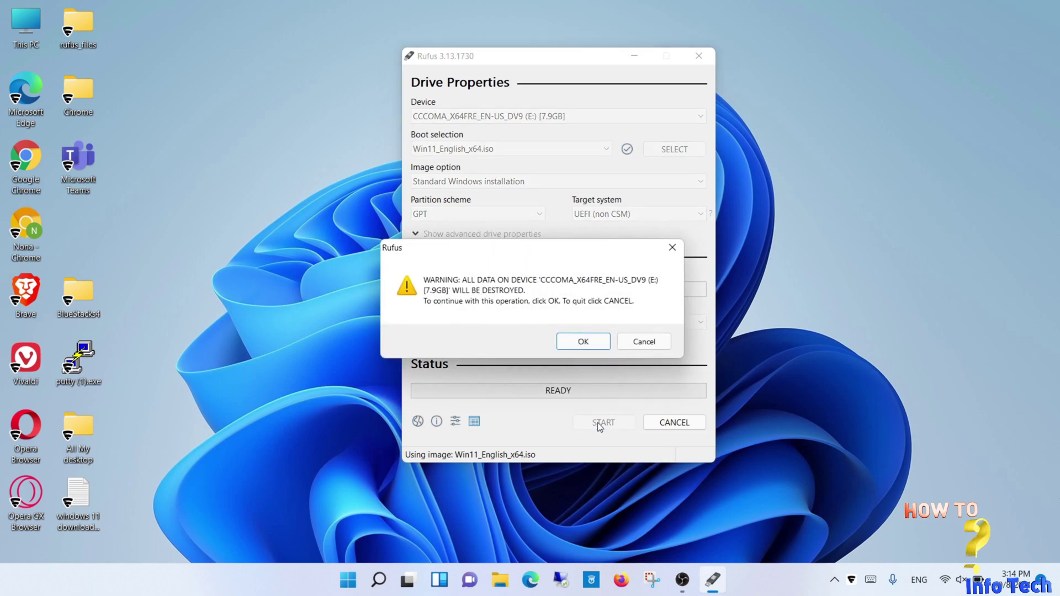
click(584, 342)
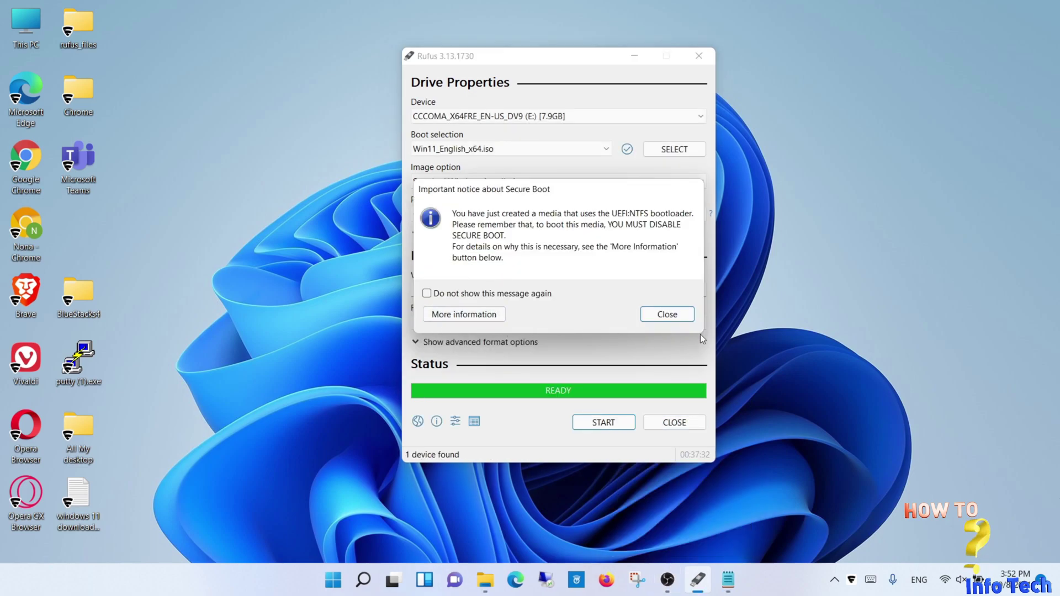
click(680, 317)
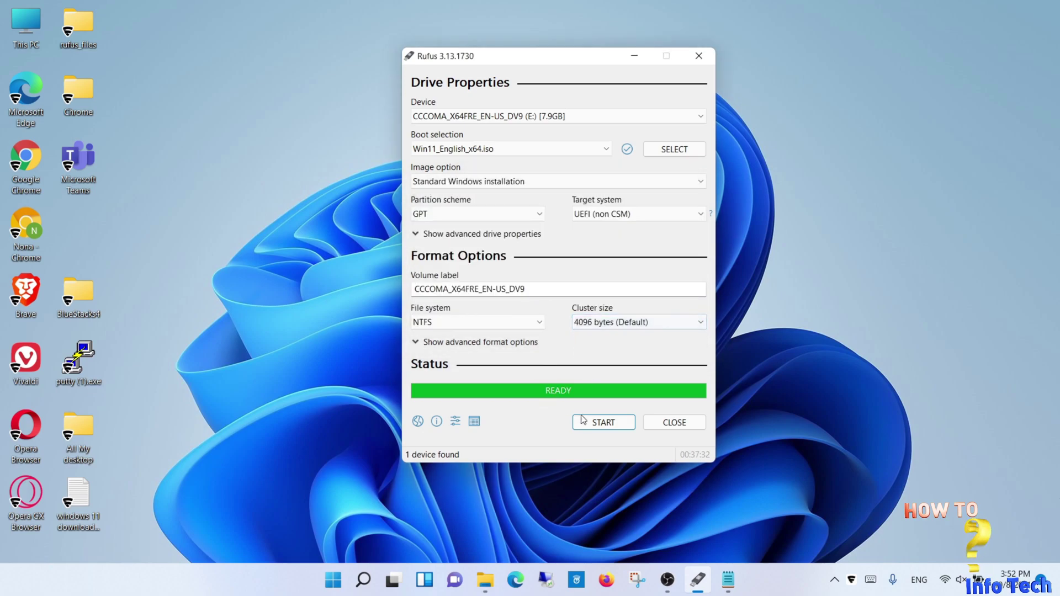
Close Rufus, leaving the finished Windows 11 USB drive and a clear desktop.
click(674, 423)
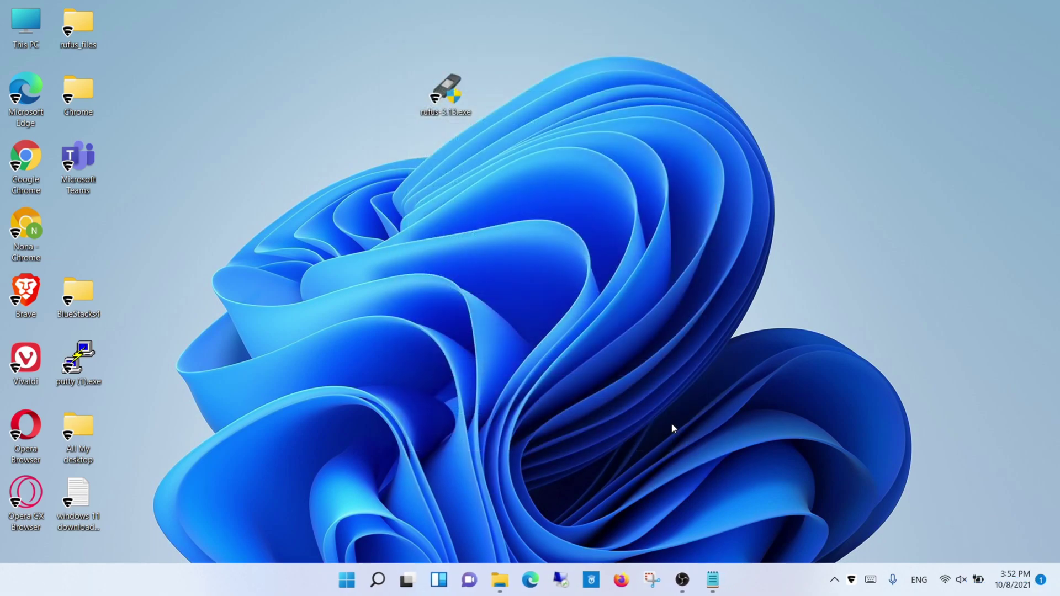